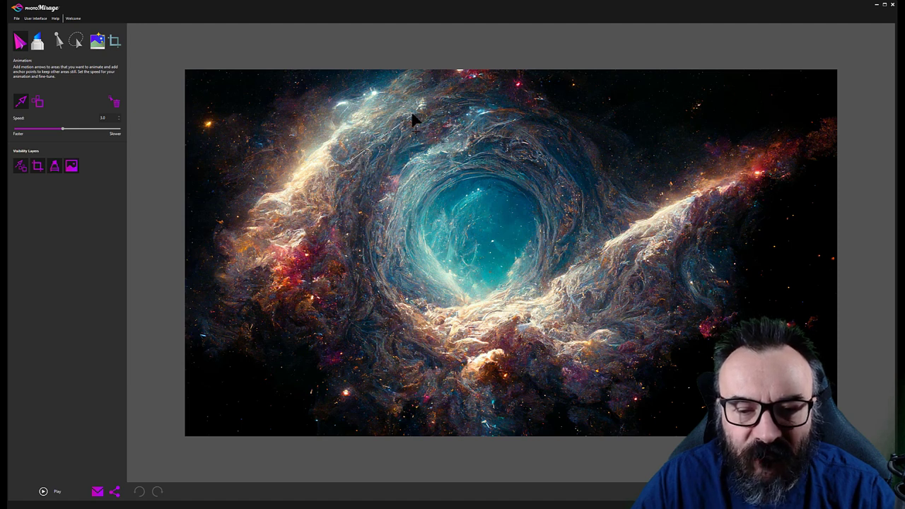
Add one diagonal motion arrow pointing up-right on the clouds at the vortex's upper left and preview the animation
{"action": "left_click_drag", "start_coordinate": [375, 141], "coordinate": [348, 161]}
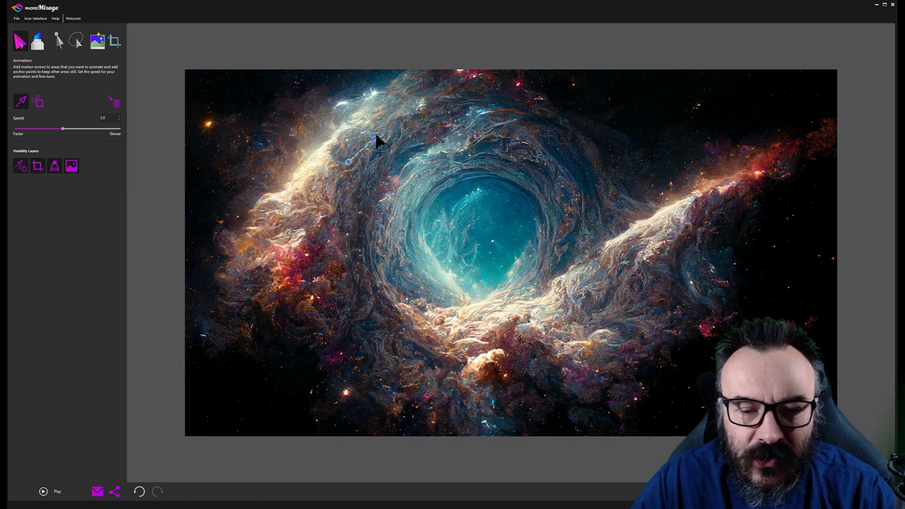
{"action": "left_click", "coordinate": [44, 493]}
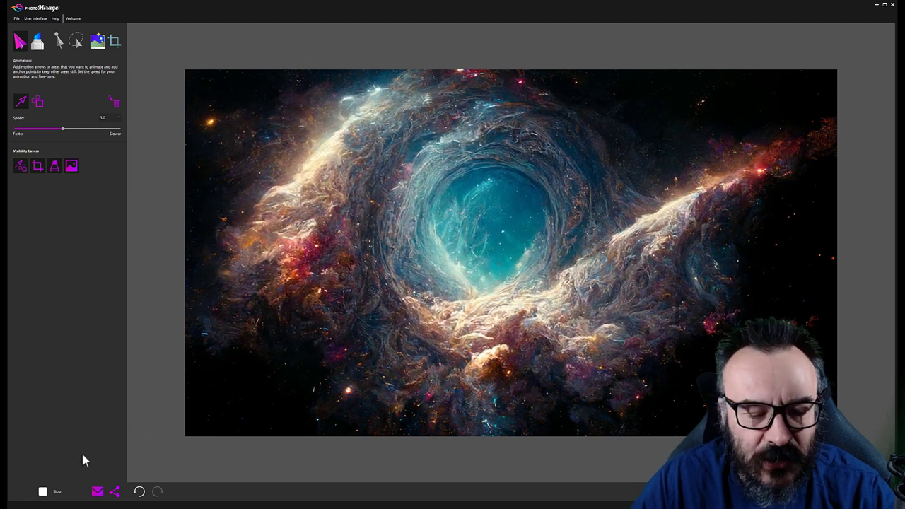
{"action": "left_click", "coordinate": [44, 493]}
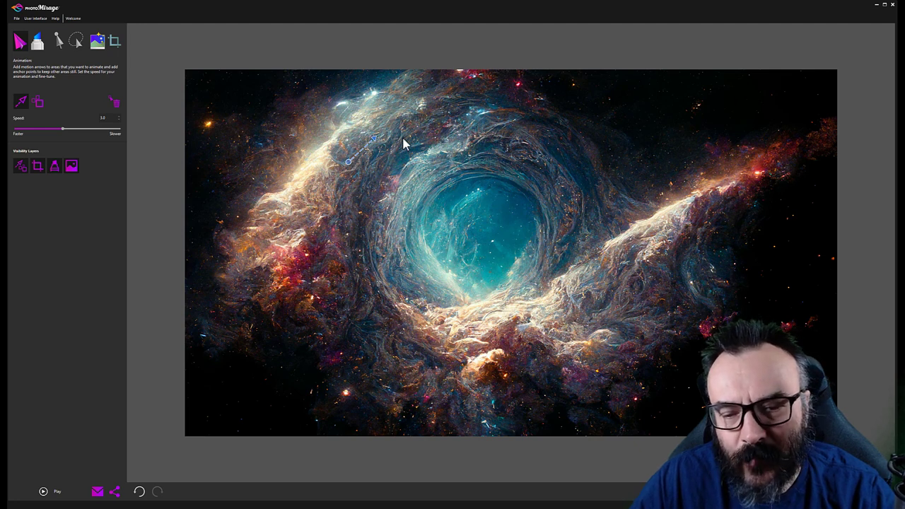
Paint a mask ring around the motion arrow, preview the animation, and undo the mask
{"action": "left_click", "coordinate": [37, 41]}
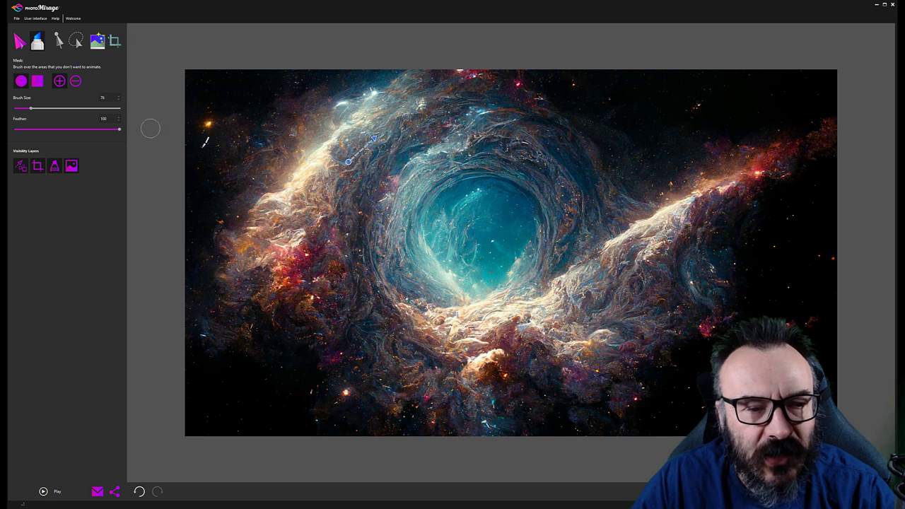
{"action": "mouse_move", "coordinate": [350, 201]}
{"action": "left_mouse_down"}
{"action": "mouse_move", "coordinate": [301, 145]}
{"action": "mouse_move", "coordinate": [424, 131]}
{"action": "mouse_move", "coordinate": [331, 204]}
{"action": "mouse_move", "coordinate": [295, 133]}
{"action": "mouse_move", "coordinate": [417, 103]}
{"action": "mouse_move", "coordinate": [427, 164]}
{"action": "left_mouse_up"}
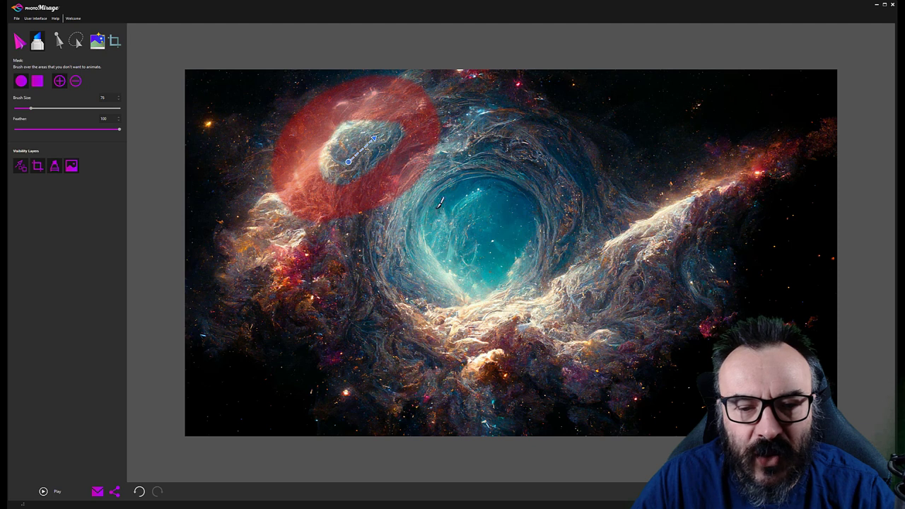
{"action": "left_click", "coordinate": [43, 490]}
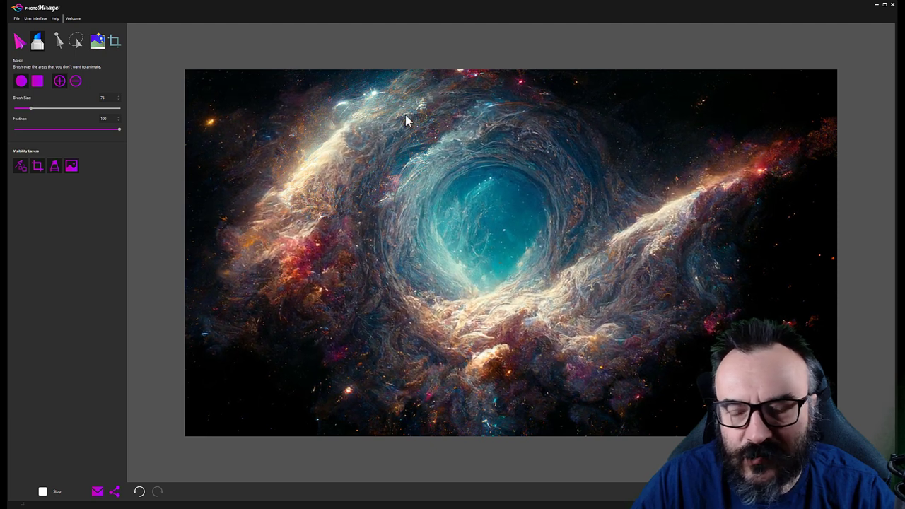
{"action": "left_click", "coordinate": [42, 491]}
{"action": "key", "text": "ctrl+z"}
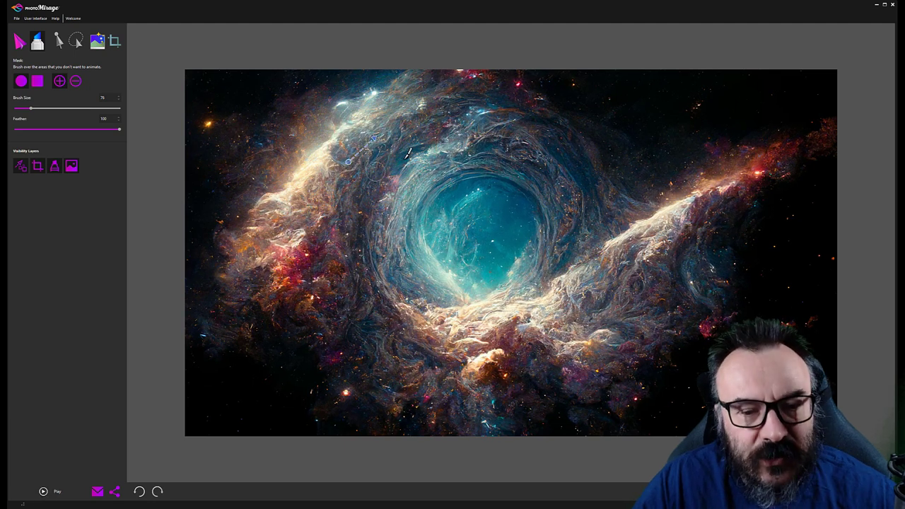
Surround the motion arrow with four anchor points and preview the restricted movement
{"action": "left_click", "coordinate": [19, 41]}
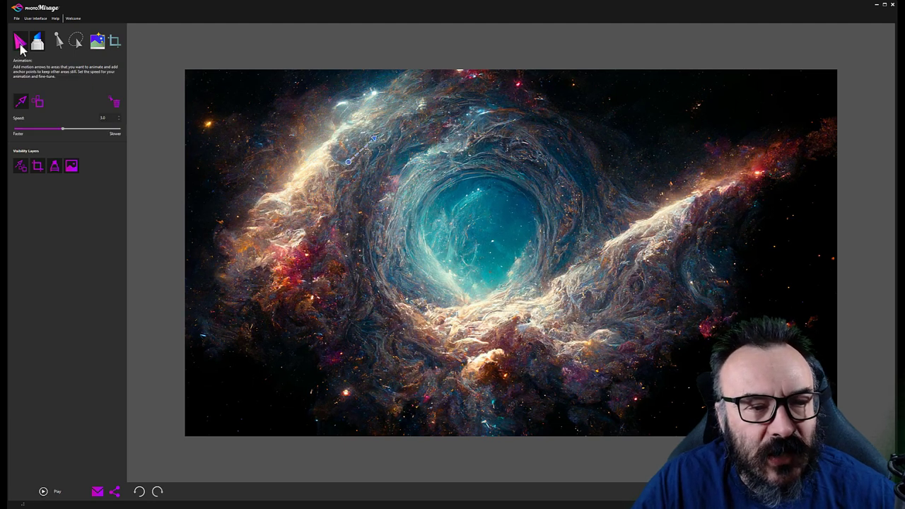
{"action": "left_click", "coordinate": [39, 104]}
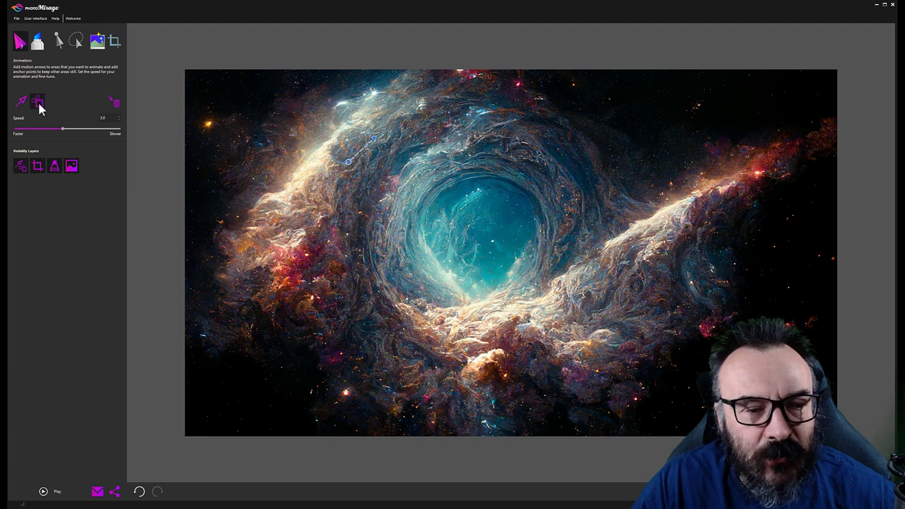
{"action": "left_click", "coordinate": [355, 174]}
{"action": "left_click", "coordinate": [330, 153]}
{"action": "left_click", "coordinate": [365, 121]}
{"action": "left_click", "coordinate": [389, 150]}
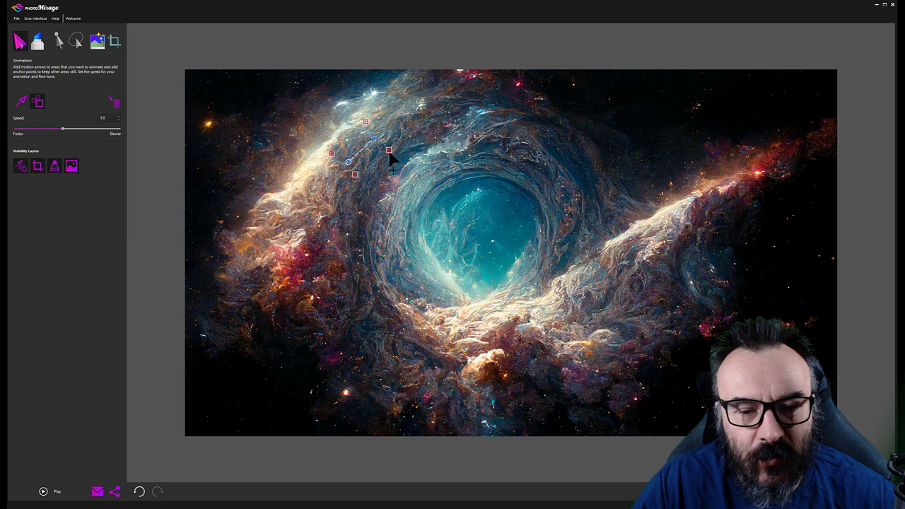
{"action": "left_click", "coordinate": [45, 493]}
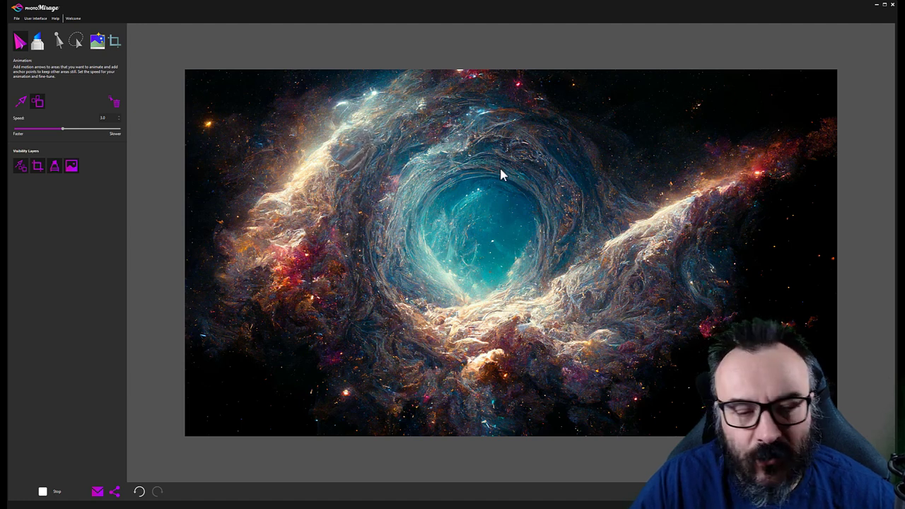
{"action": "left_click", "coordinate": [44, 492]}
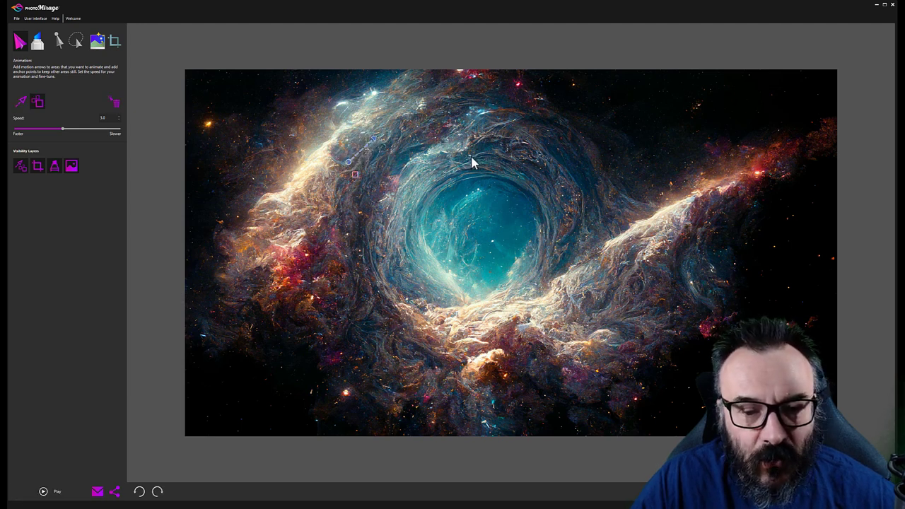
Add a counter-clockwise ring of short motion arrows along the rim of the blue portal
{"action": "key", "text": "m"}
{"action": "key", "text": "a"}
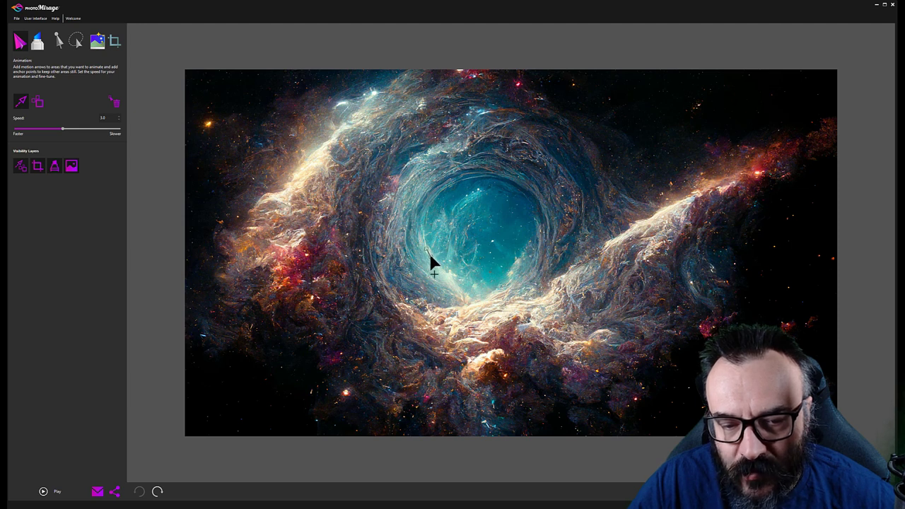
{"action": "left_click_drag", "start_coordinate": [439, 270], "coordinate": [479, 290]}
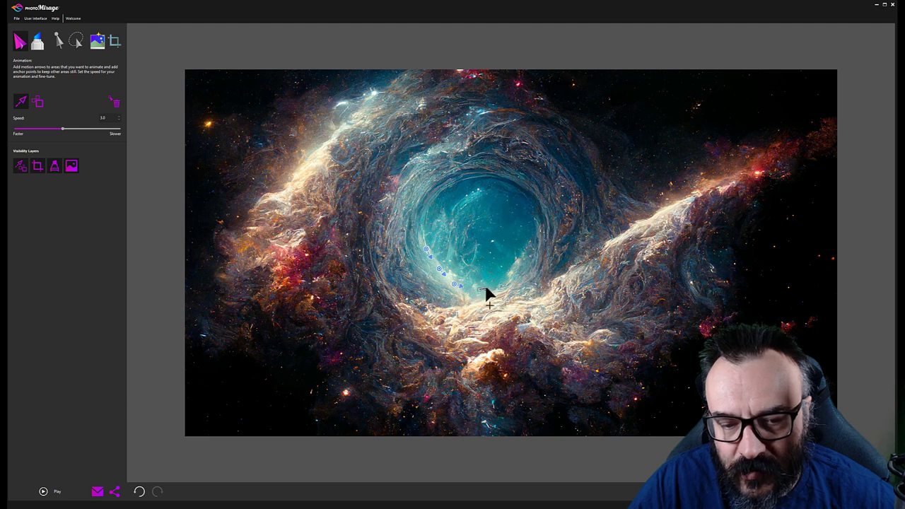
{"action": "mouse_move", "coordinate": [421, 222]}
{"action": "left_mouse_down"}
{"action": "mouse_move", "coordinate": [448, 182]}
{"action": "mouse_move", "coordinate": [437, 188]}
{"action": "mouse_move", "coordinate": [472, 176]}
{"action": "mouse_move", "coordinate": [457, 176]}
{"action": "mouse_move", "coordinate": [501, 175]}
{"action": "left_mouse_up"}
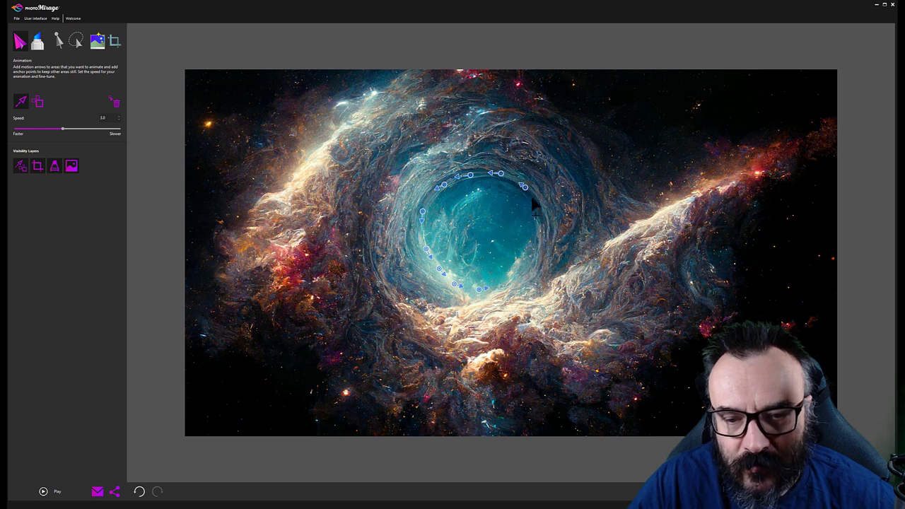
{"action": "key", "text": "ctrl+z"}
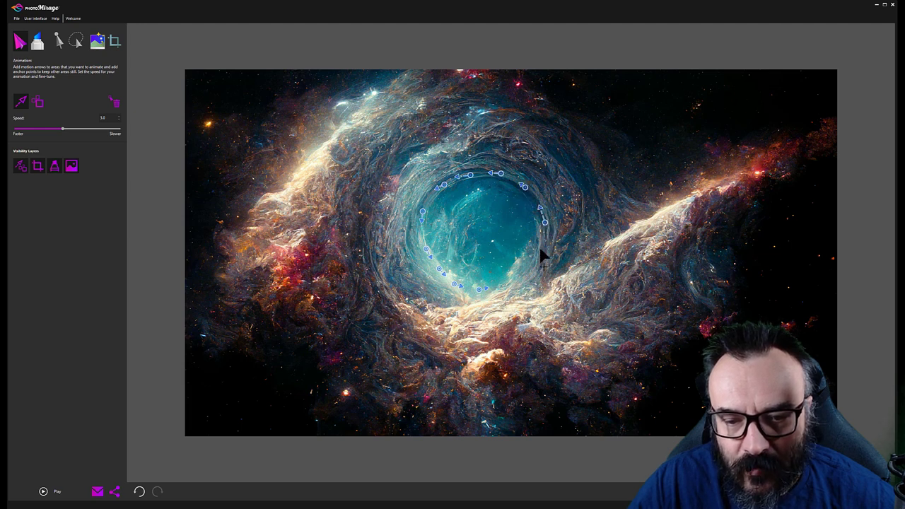
{"action": "key", "text": "ctrl+y"}
Complete the portal's lower-right rim, fill its interior with a second counter-clockwise arrow ring and two central arrows, and preview the animation
{"action": "mouse_move", "coordinate": [528, 272]}
{"action": "left_mouse_down"}
{"action": "mouse_move", "coordinate": [507, 284]}
{"action": "mouse_move", "coordinate": [492, 272]}
{"action": "mouse_move", "coordinate": [517, 244]}
{"action": "mouse_move", "coordinate": [512, 209]}
{"action": "left_mouse_up"}
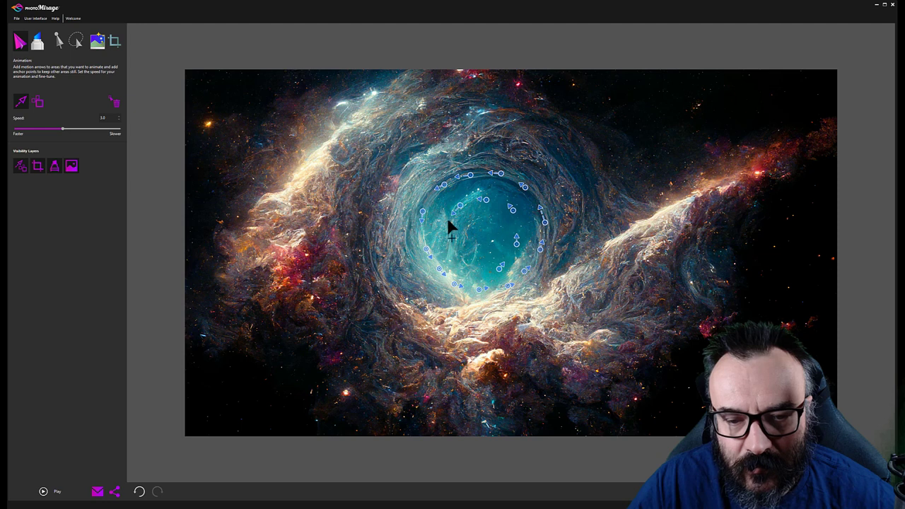
{"action": "left_click_drag", "start_coordinate": [451, 253], "coordinate": [464, 266]}
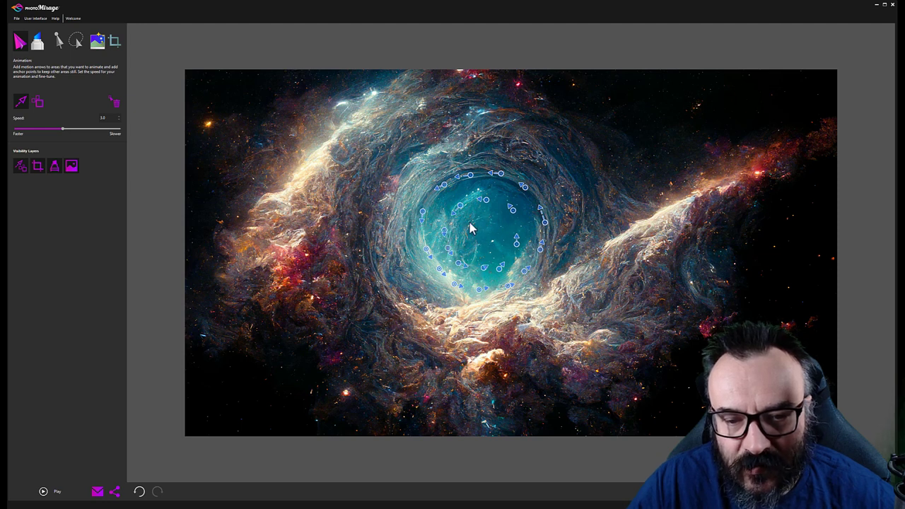
{"action": "left_click_drag", "start_coordinate": [470, 241], "coordinate": [476, 226]}
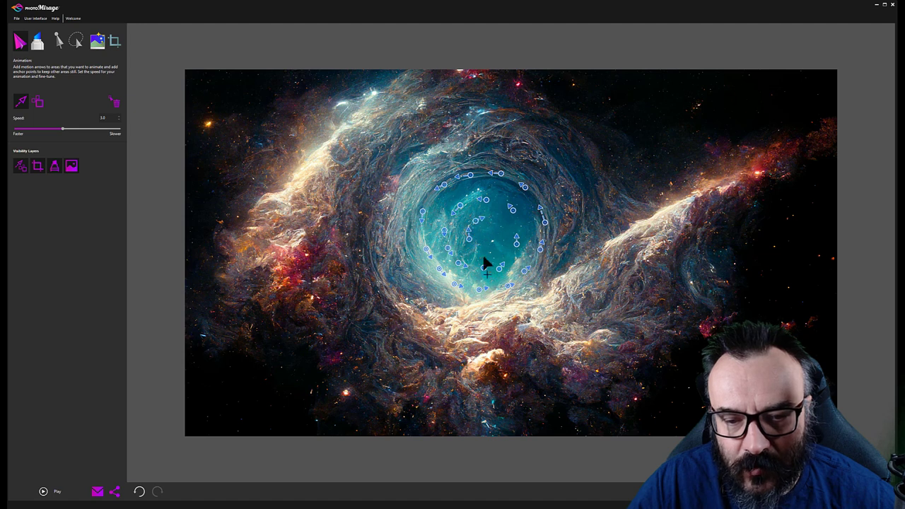
{"action": "left_click", "coordinate": [43, 490]}
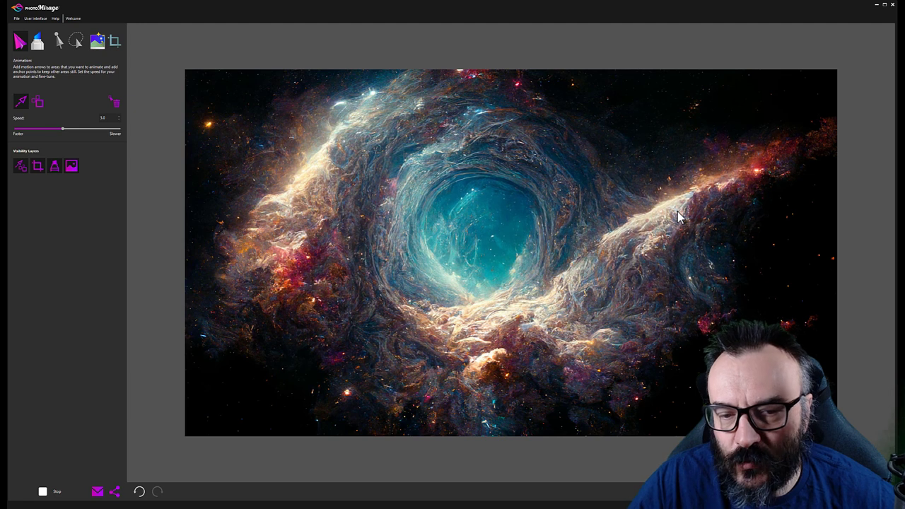
{"action": "left_click", "coordinate": [42, 494]}
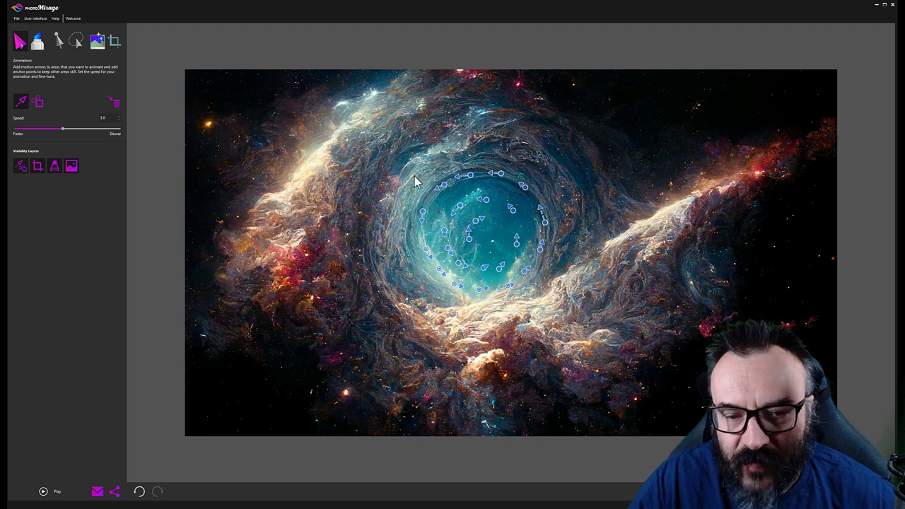
Add a clockwise ring of longer motion arrows in the swirling clouds outside the portal rim and preview the animation
{"action": "left_click", "coordinate": [394, 187]}
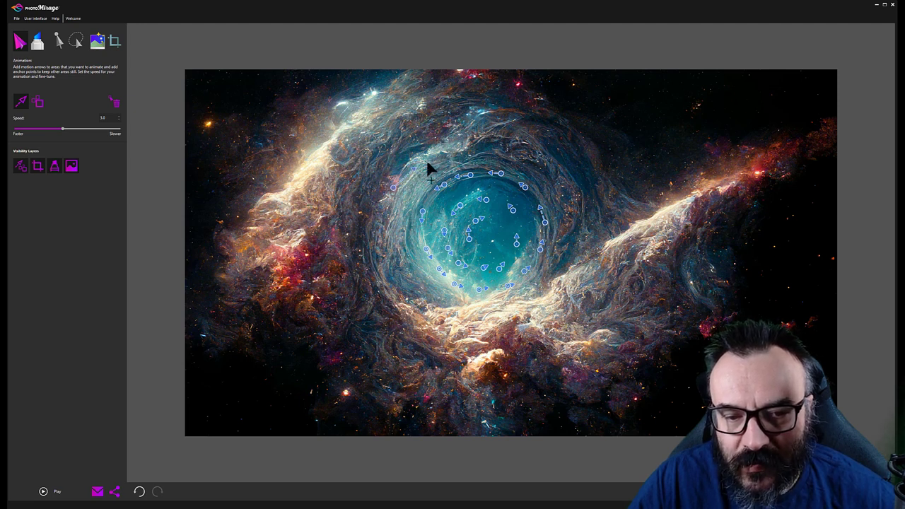
{"action": "left_click_drag", "start_coordinate": [443, 153], "coordinate": [481, 145]}
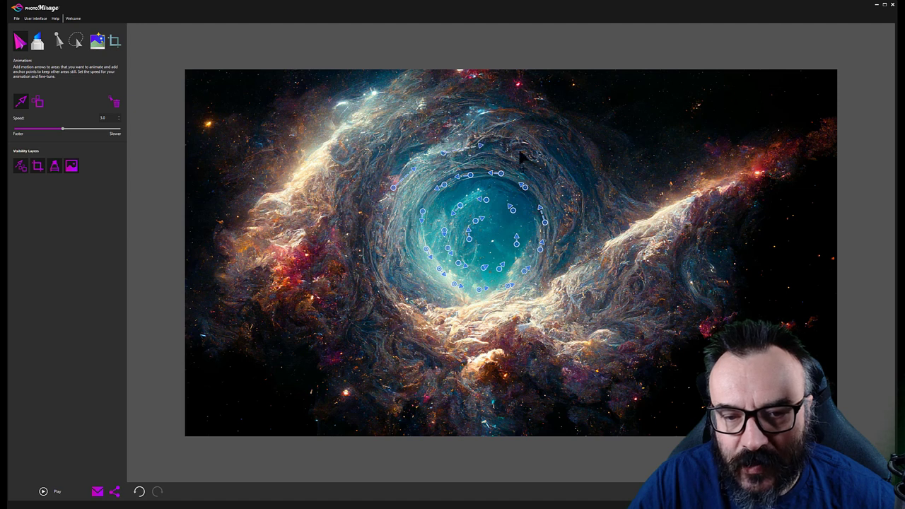
{"action": "left_click_drag", "start_coordinate": [568, 205], "coordinate": [568, 269]}
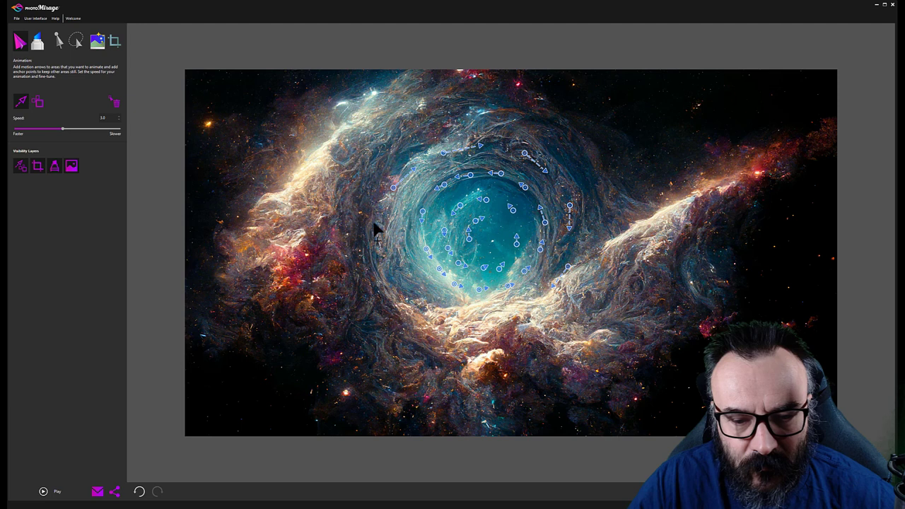
{"action": "left_click_drag", "start_coordinate": [375, 226], "coordinate": [421, 295]}
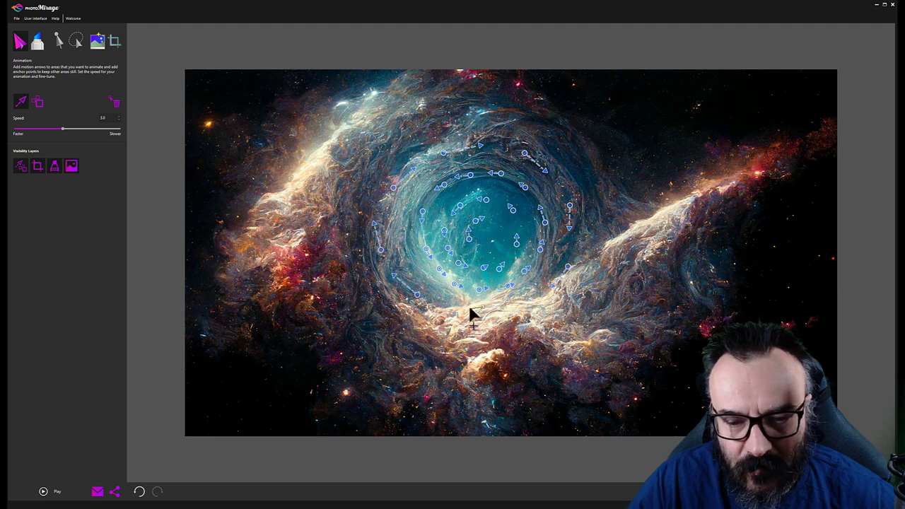
{"action": "left_click_drag", "start_coordinate": [482, 306], "coordinate": [465, 309]}
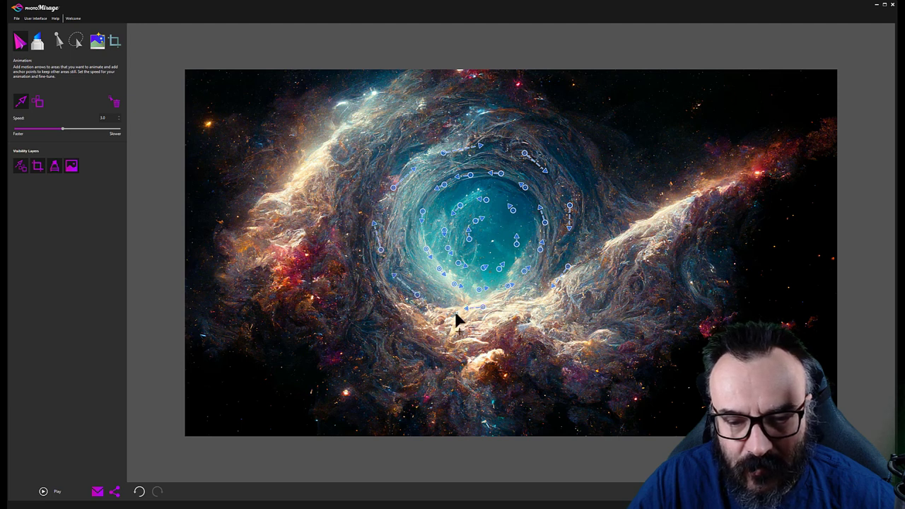
{"action": "left_click", "coordinate": [43, 493]}
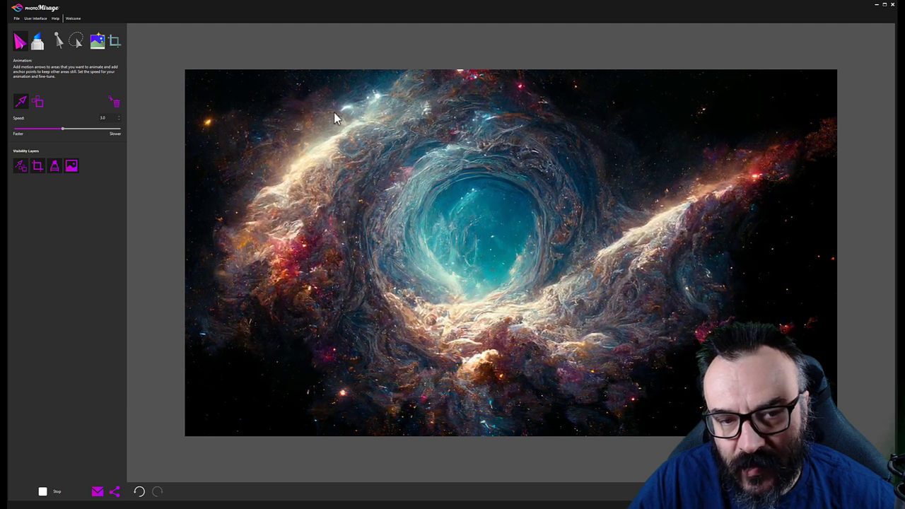
{"action": "left_click", "coordinate": [42, 492]}
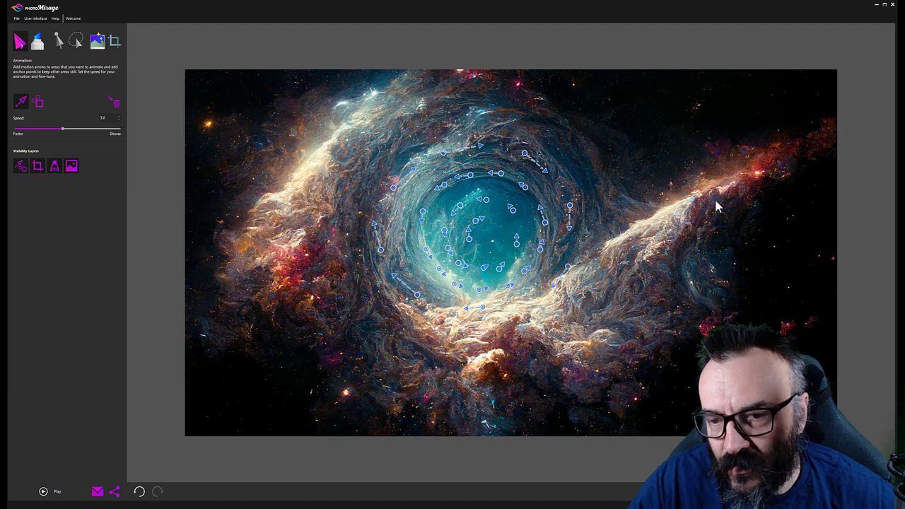
Add outward-pointing motion arrows along the bright ridge and outer edge of the nebula arm on the image's right side
{"action": "left_click_drag", "start_coordinate": [714, 183], "coordinate": [719, 162]}
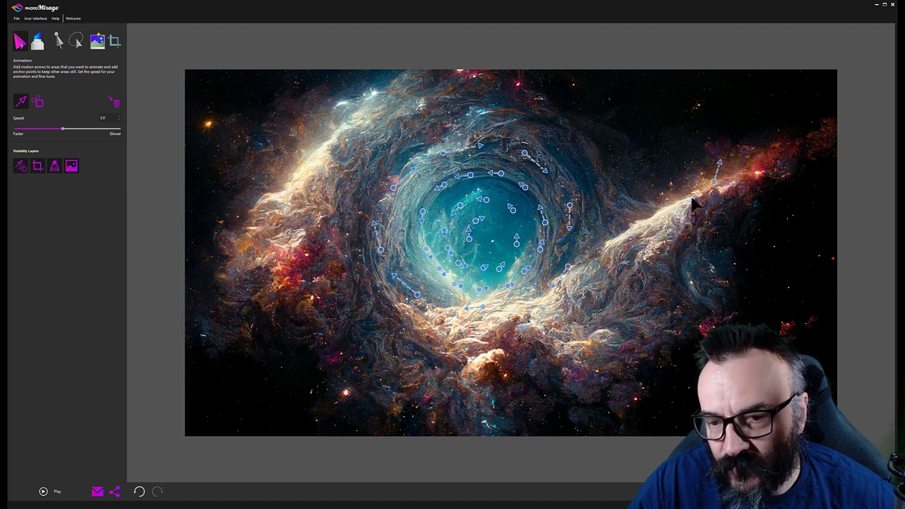
{"action": "left_click_drag", "start_coordinate": [655, 214], "coordinate": [664, 193]}
{"action": "left_click_drag", "start_coordinate": [628, 231], "coordinate": [640, 202]}
{"action": "left_click_drag", "start_coordinate": [711, 248], "coordinate": [724, 247]}
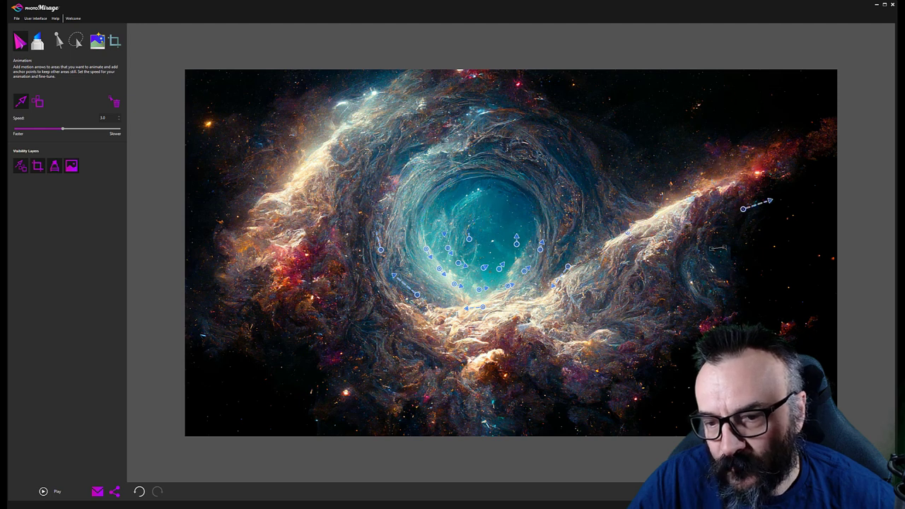
{"action": "left_click_drag", "start_coordinate": [709, 293], "coordinate": [730, 298]}
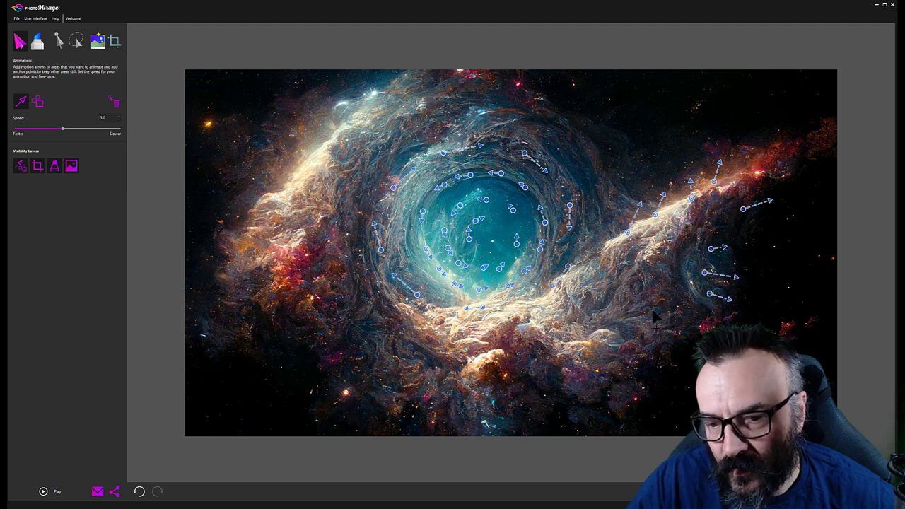
{"action": "left_click_drag", "start_coordinate": [665, 248], "coordinate": [671, 233]}
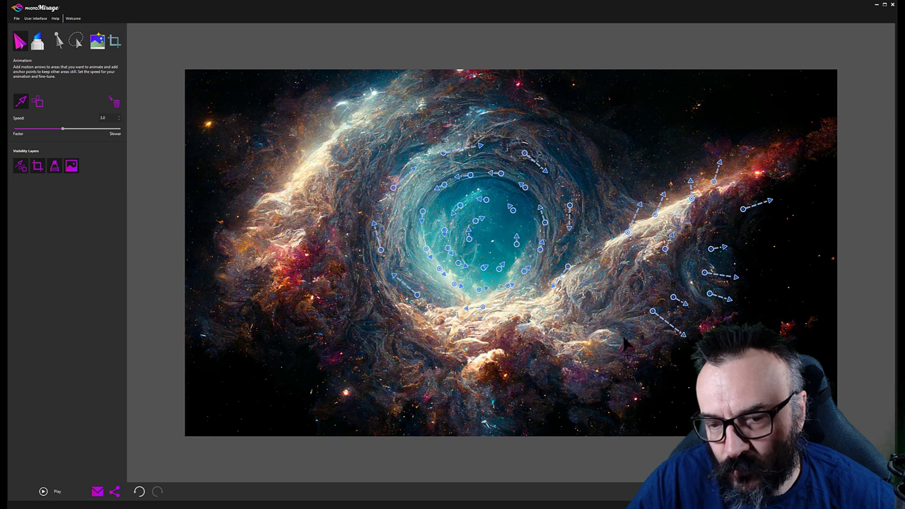
{"action": "left_click_drag", "start_coordinate": [651, 396], "coordinate": [651, 395]}
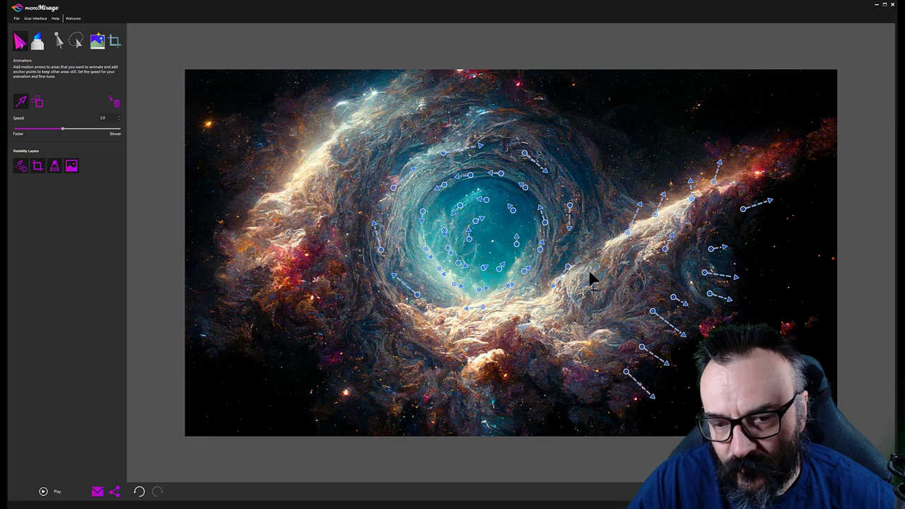
Add short motion arrows in the swirling clouds below, left of and above the portal, outside the existing clockwise ring
{"action": "left_click_drag", "start_coordinate": [592, 277], "coordinate": [599, 259]}
{"action": "mouse_move", "coordinate": [551, 310]}
{"action": "left_mouse_down"}
{"action": "mouse_move", "coordinate": [536, 300]}
{"action": "mouse_move", "coordinate": [514, 307]}
{"action": "left_mouse_up"}
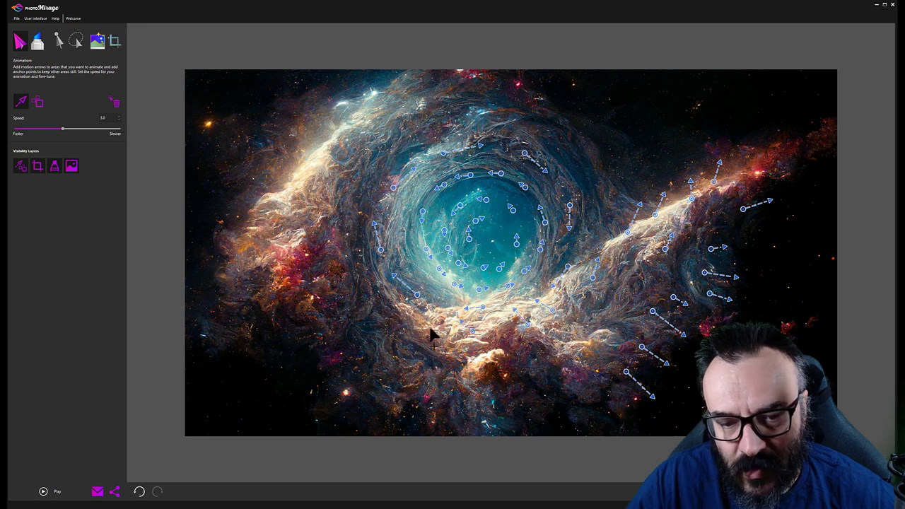
{"action": "left_click_drag", "start_coordinate": [363, 280], "coordinate": [369, 271]}
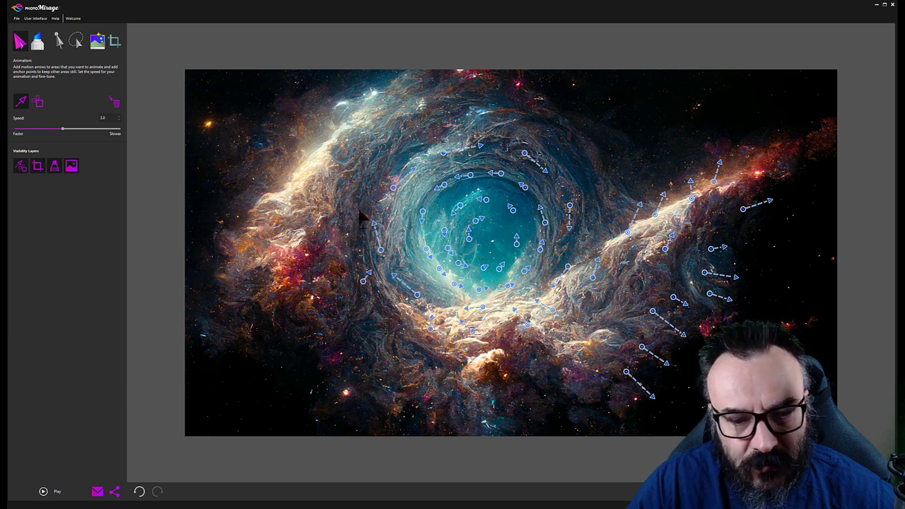
{"action": "left_click_drag", "start_coordinate": [360, 210], "coordinate": [372, 201]}
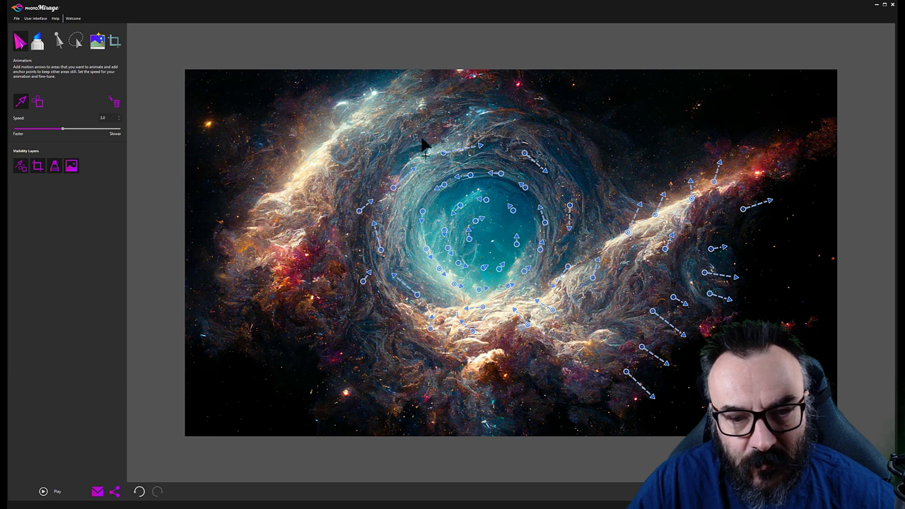
{"action": "left_click_drag", "start_coordinate": [415, 135], "coordinate": [427, 144]}
{"action": "left_click_drag", "start_coordinate": [459, 119], "coordinate": [513, 137]}
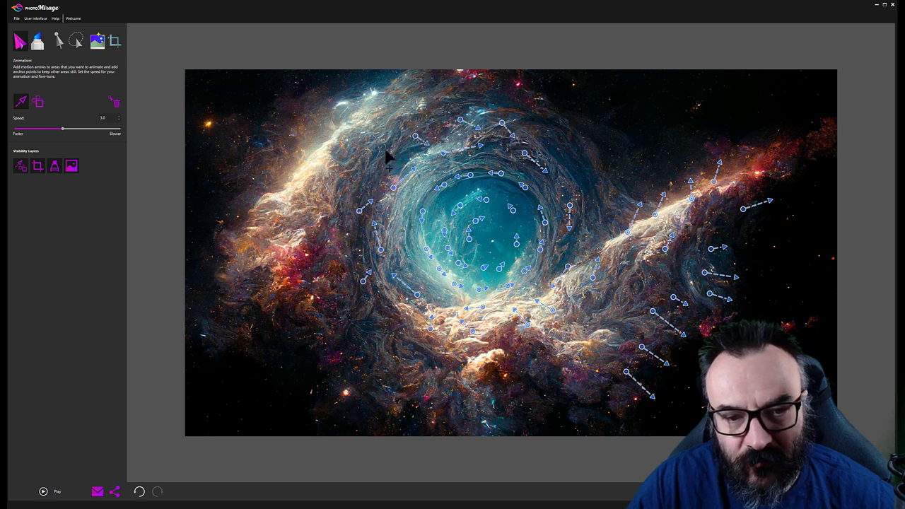
Add outward-pointing motion arrows along the bright upper-left ridge and down the nebula's left edge
{"action": "left_click_drag", "start_coordinate": [351, 134], "coordinate": [350, 109]}
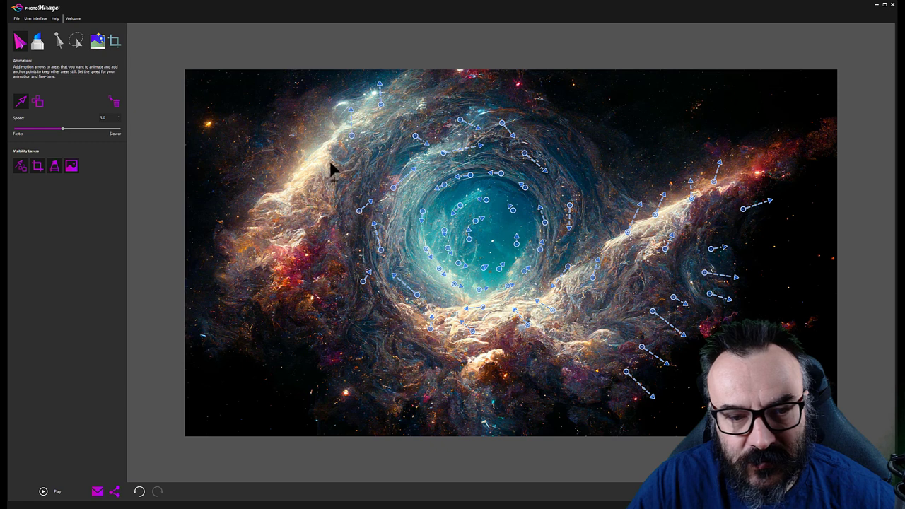
{"action": "left_click_drag", "start_coordinate": [328, 164], "coordinate": [309, 147]}
{"action": "left_click_drag", "start_coordinate": [303, 184], "coordinate": [283, 182]}
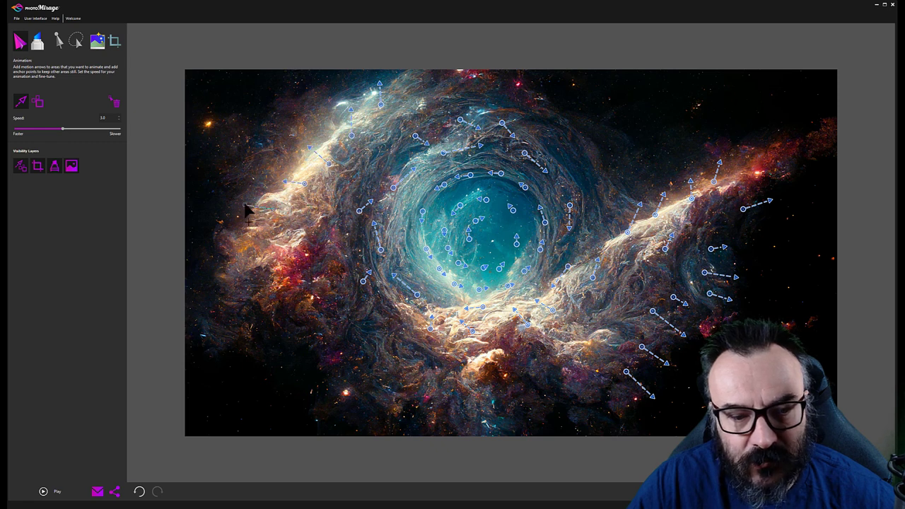
{"action": "left_click_drag", "start_coordinate": [253, 243], "coordinate": [221, 243]}
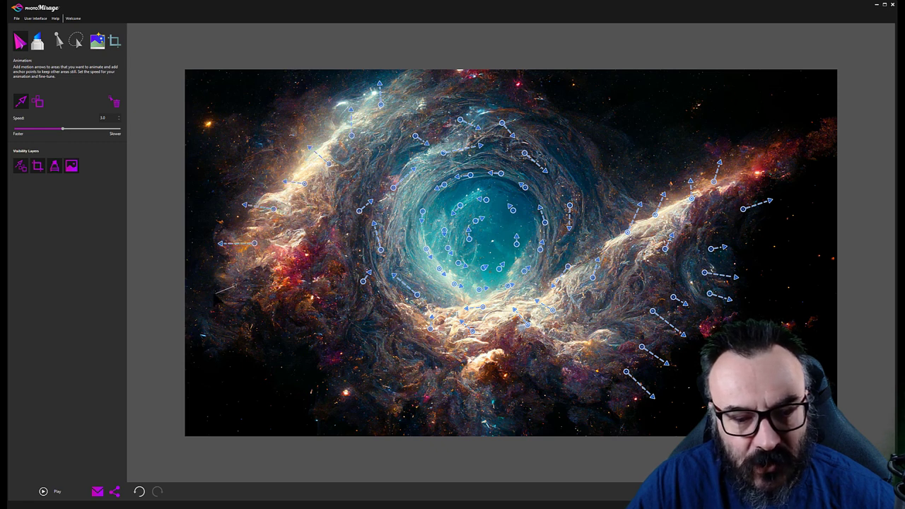
{"action": "left_click_drag", "start_coordinate": [233, 286], "coordinate": [206, 294]}
{"action": "left_click_drag", "start_coordinate": [258, 306], "coordinate": [232, 319]}
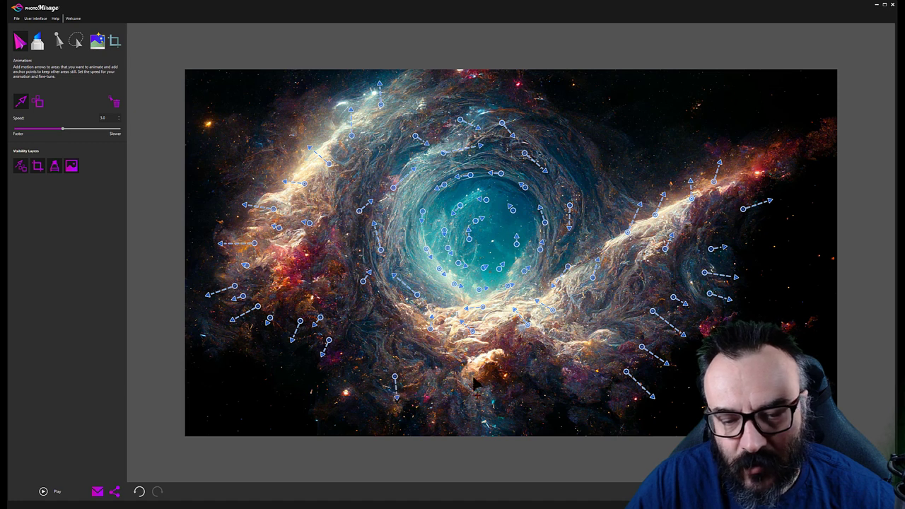
Add outward-pointing motion arrows along the nebula's lower edge and at the tip of its right arm, and preview the animation
{"action": "left_click_drag", "start_coordinate": [476, 373], "coordinate": [480, 398]}
{"action": "mouse_move", "coordinate": [545, 366]}
{"action": "left_mouse_down"}
{"action": "mouse_move", "coordinate": [554, 386]}
{"action": "mouse_move", "coordinate": [613, 395]}
{"action": "left_mouse_up"}
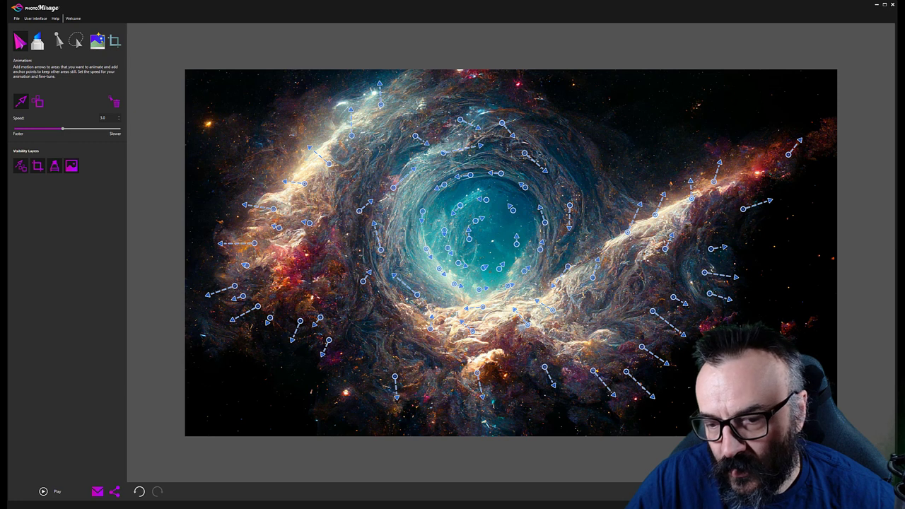
{"action": "left_click", "coordinate": [57, 495]}
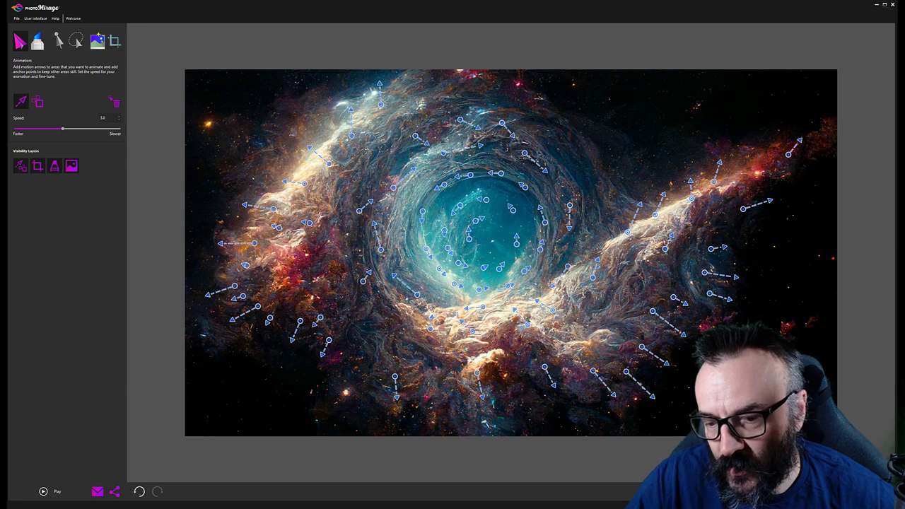
{"action": "left_click", "coordinate": [43, 491]}
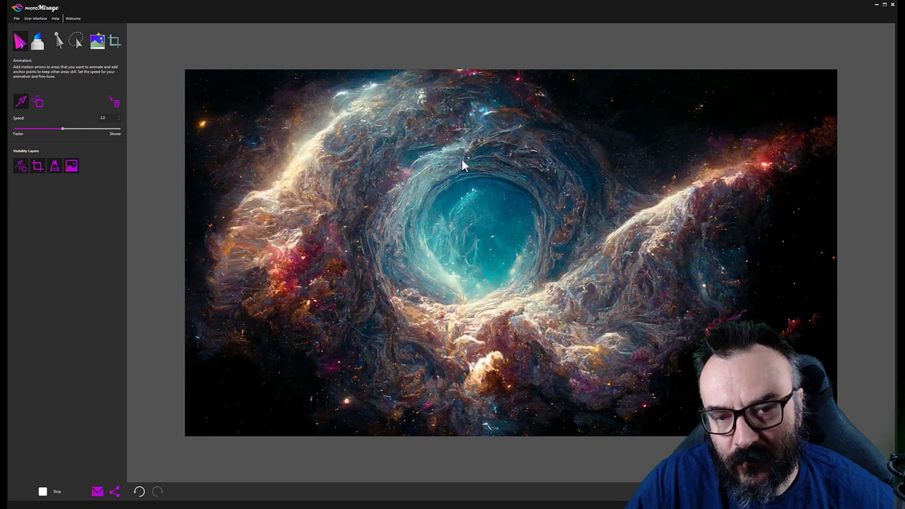
{"action": "left_click", "coordinate": [43, 490]}
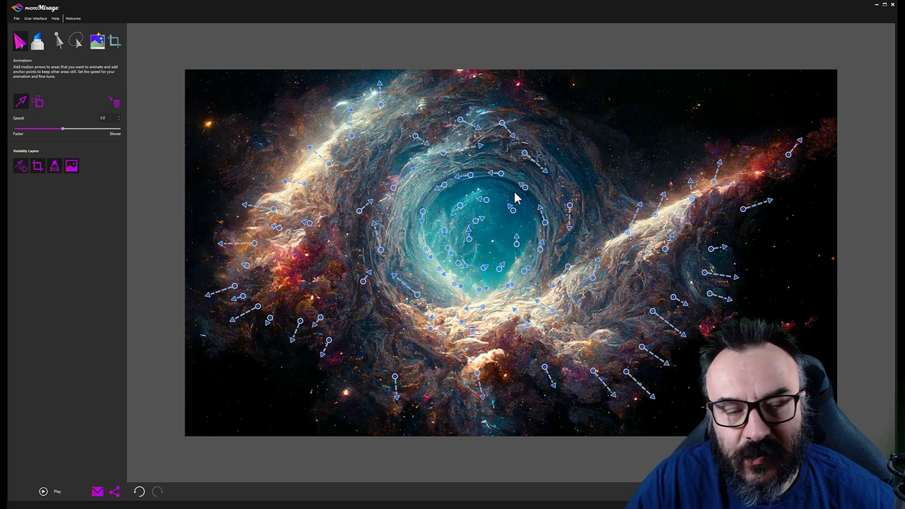
Place anchor points around the portal's upper and left rim and along the inside of the blue portal
{"action": "left_click", "coordinate": [39, 104]}
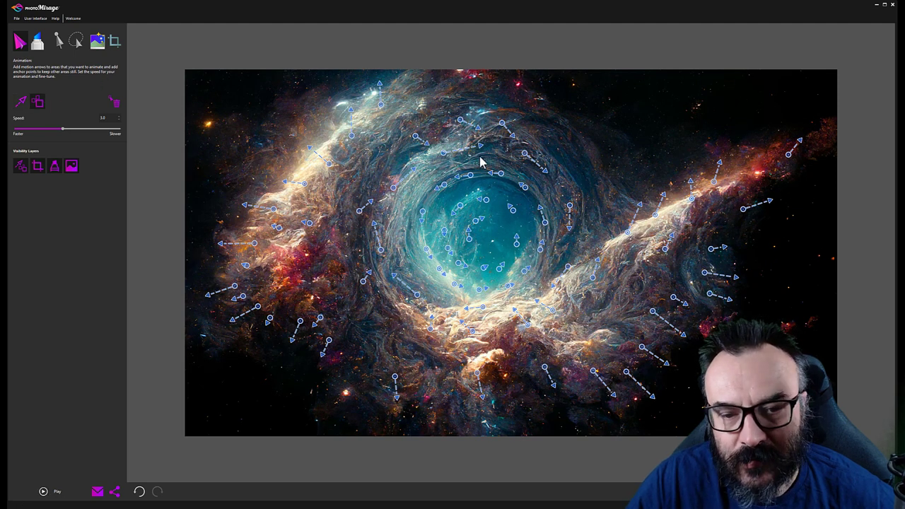
{"action": "left_click", "coordinate": [437, 170]}
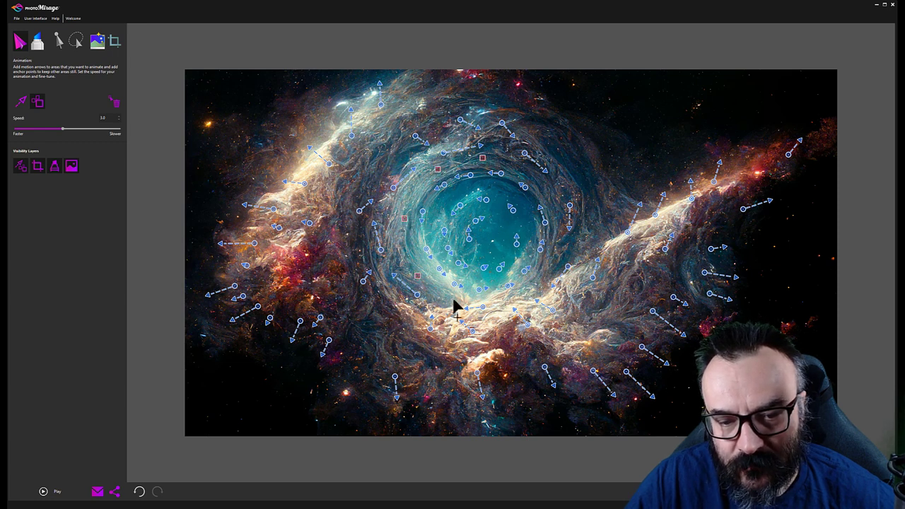
{"action": "left_click", "coordinate": [465, 190]}
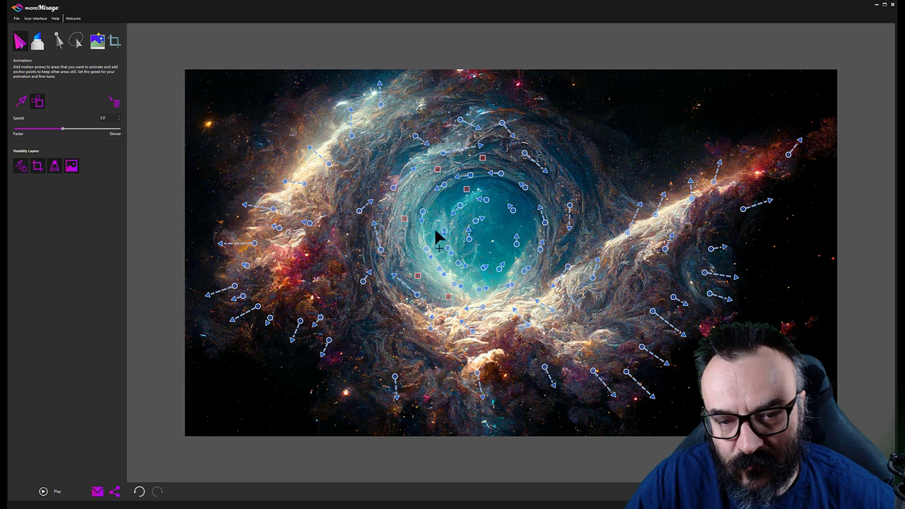
{"action": "left_click", "coordinate": [453, 268]}
{"action": "left_click", "coordinate": [493, 276]}
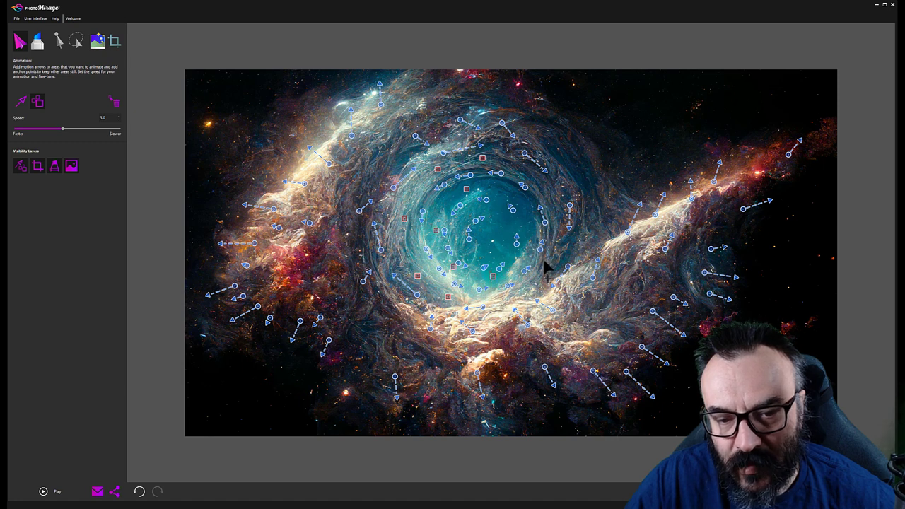
Place anchor points at the portal's centre and in the swirling clouds to its upper right and right, and preview the animation
{"action": "left_click", "coordinate": [525, 167]}
{"action": "left_click", "coordinate": [555, 209]}
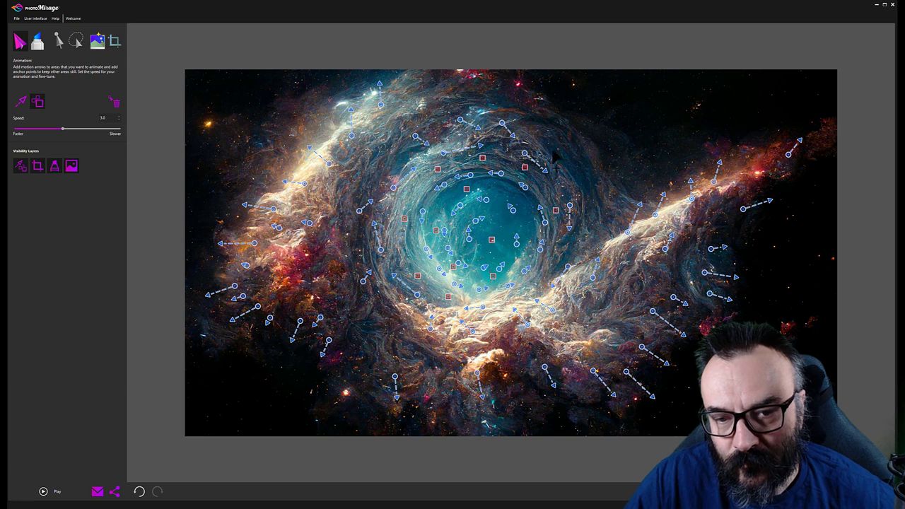
{"action": "left_click", "coordinate": [583, 210]}
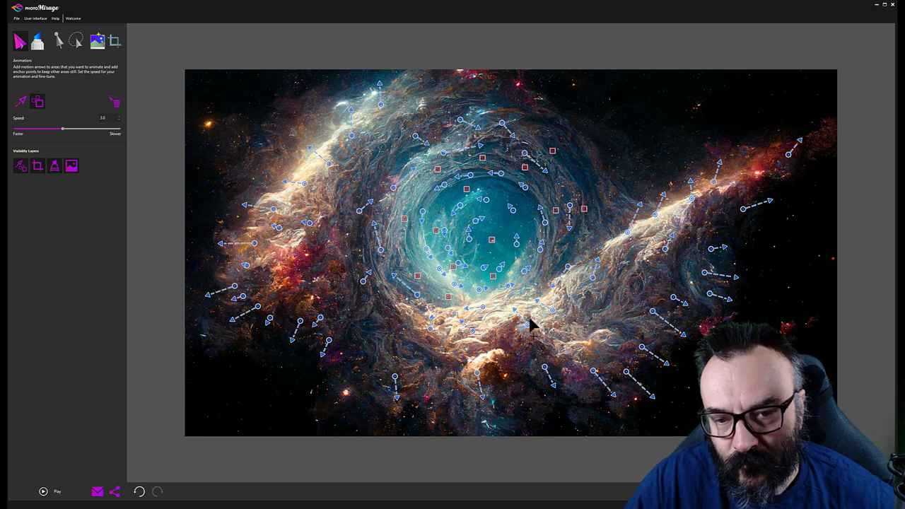
{"action": "left_click", "coordinate": [43, 491]}
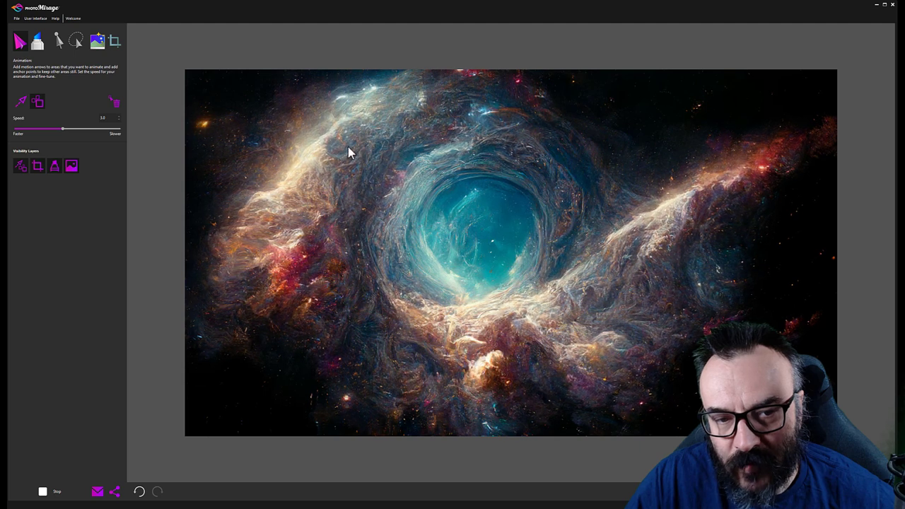
{"action": "left_click", "coordinate": [54, 489]}
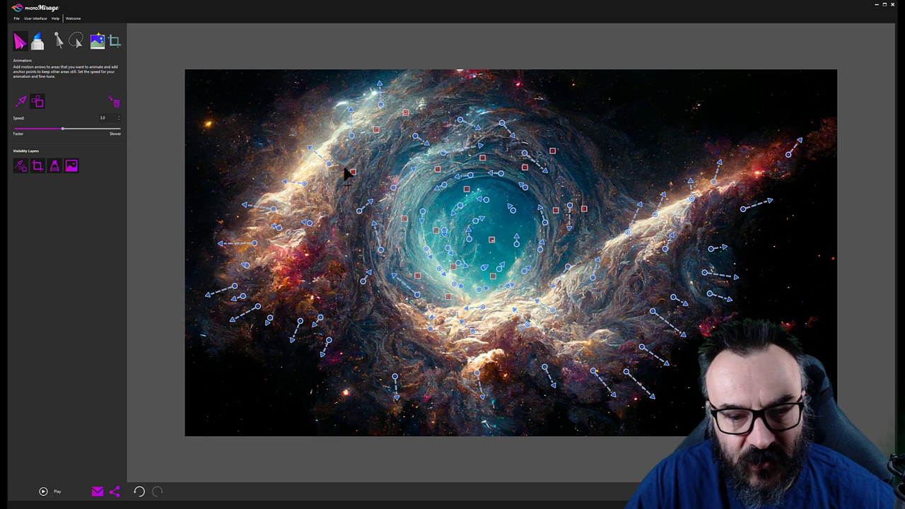
Place anchor points across the outer clouds, the lower nebula and the bright stars, and preview the animation
{"action": "left_click", "coordinate": [448, 98]}
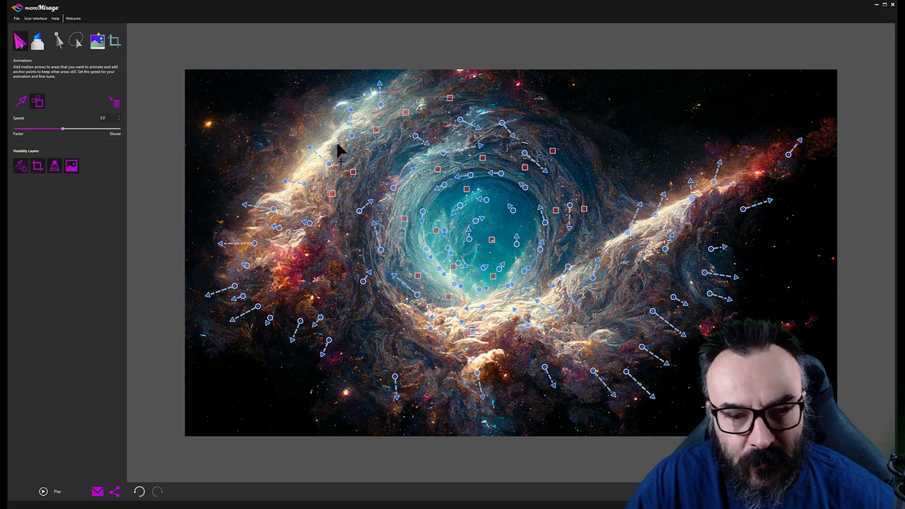
{"action": "left_click", "coordinate": [268, 275]}
{"action": "left_click", "coordinate": [319, 264]}
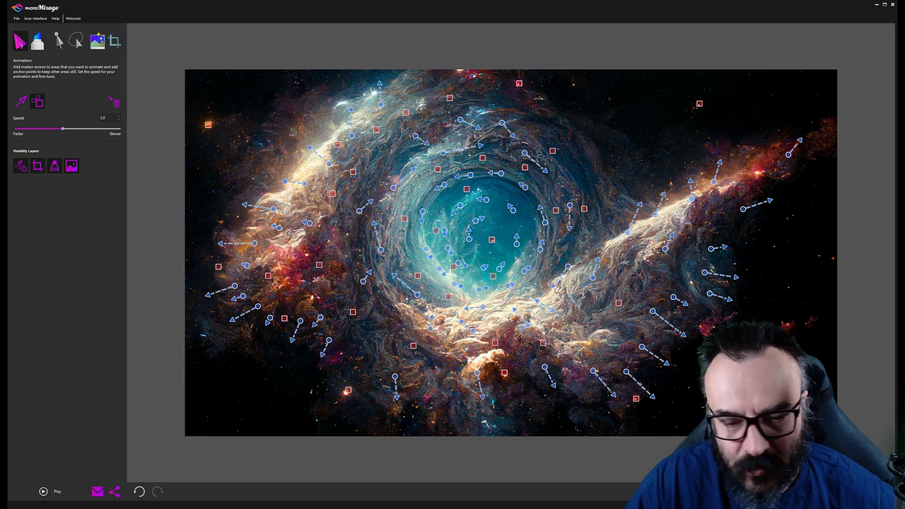
{"action": "left_click", "coordinate": [43, 491]}
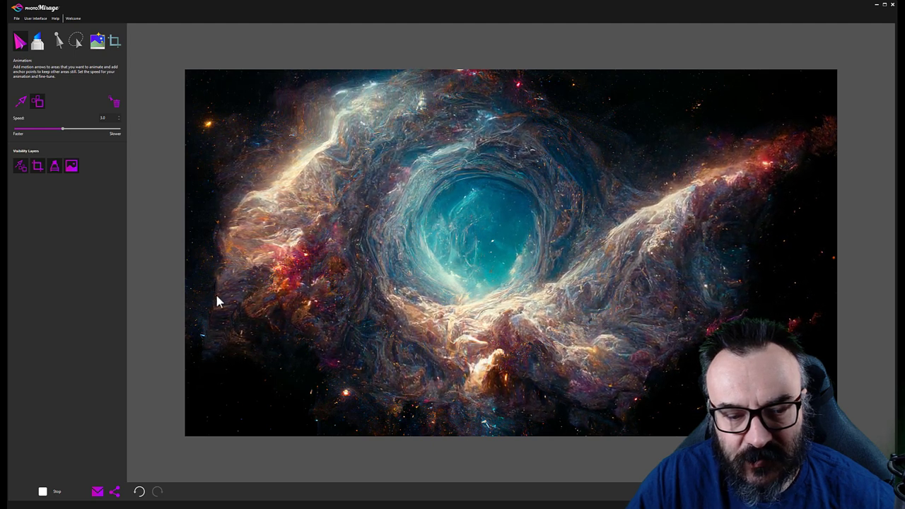
{"action": "left_click", "coordinate": [55, 491]}
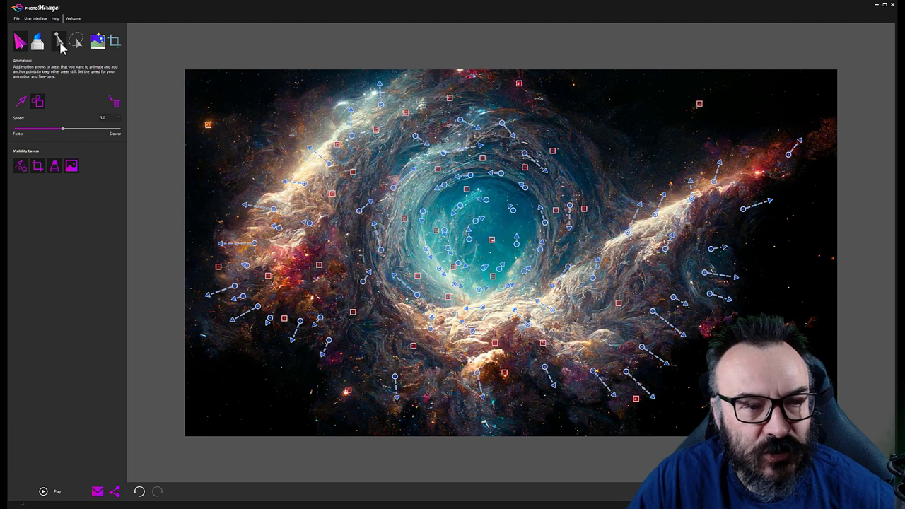
Shorten the long outward motion arrows along the upper-left ridge and the nebula's left edge
{"action": "left_click", "coordinate": [60, 44]}
{"action": "left_click", "coordinate": [316, 150]}
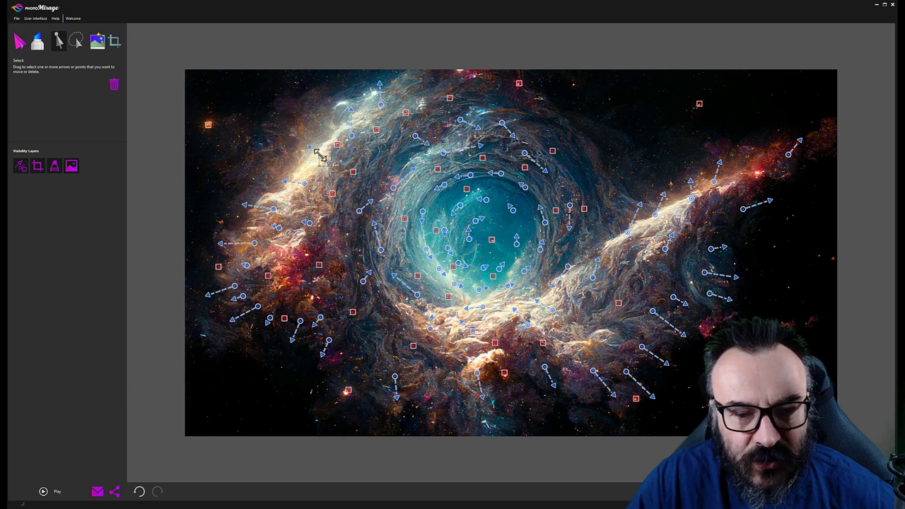
{"action": "left_click", "coordinate": [272, 211]}
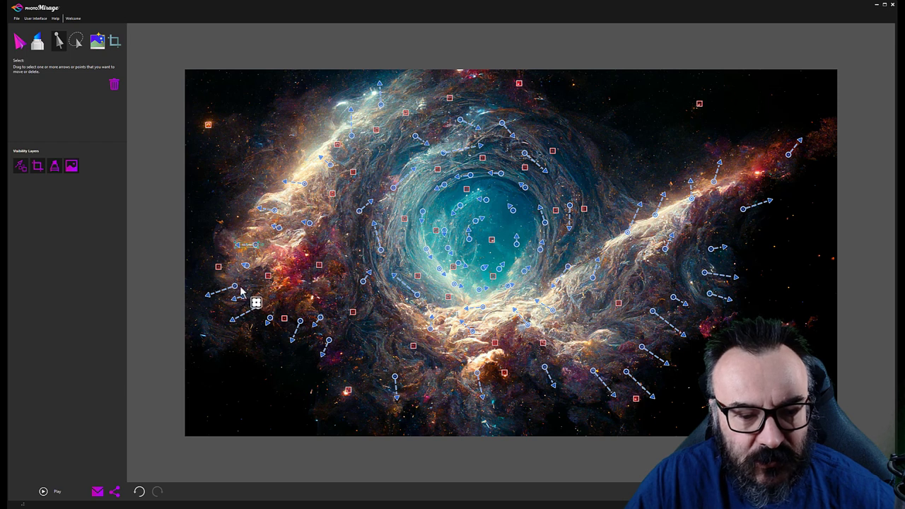
{"action": "mouse_move", "coordinate": [242, 298]}
{"action": "left_mouse_down"}
{"action": "mouse_move", "coordinate": [205, 286]}
{"action": "mouse_move", "coordinate": [225, 279]}
{"action": "mouse_move", "coordinate": [240, 304]}
{"action": "left_mouse_up"}
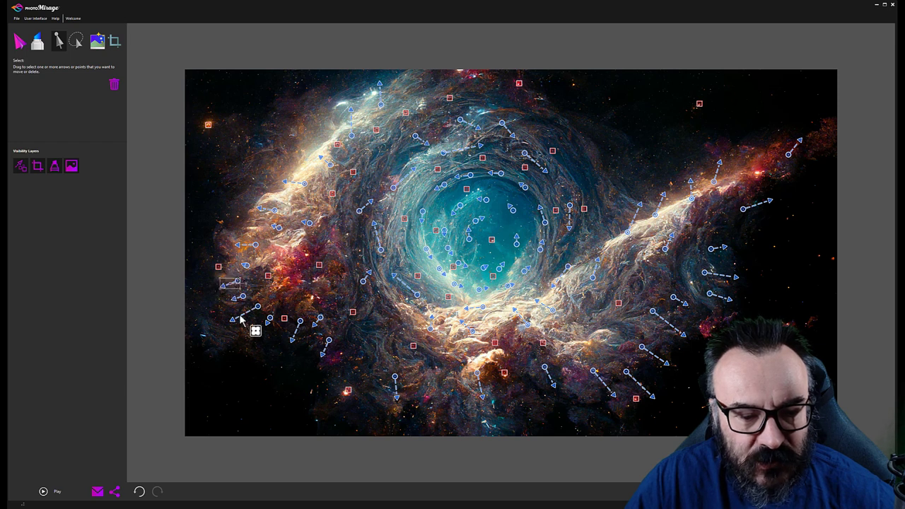
{"action": "left_click_drag", "start_coordinate": [232, 322], "coordinate": [260, 309]}
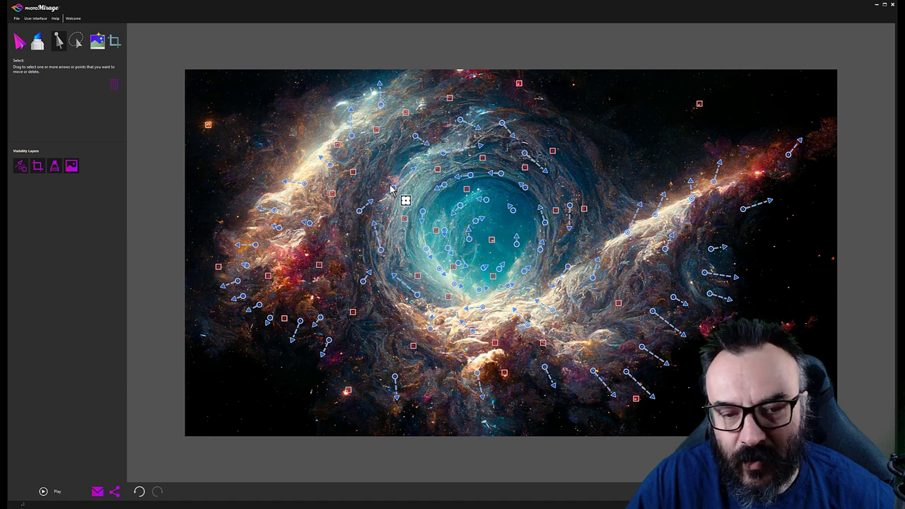
Shorten the motion arrows at the portal's upper left and on the bright ridge, and angle one ridge arrow outward to the upper left
{"action": "left_click_drag", "start_coordinate": [394, 187], "coordinate": [414, 168]}
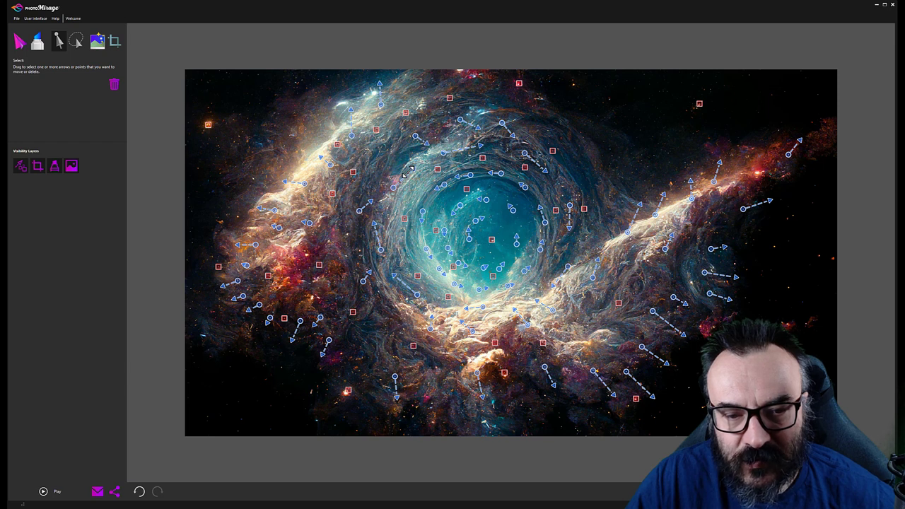
{"action": "left_click_drag", "start_coordinate": [351, 134], "coordinate": [353, 106]}
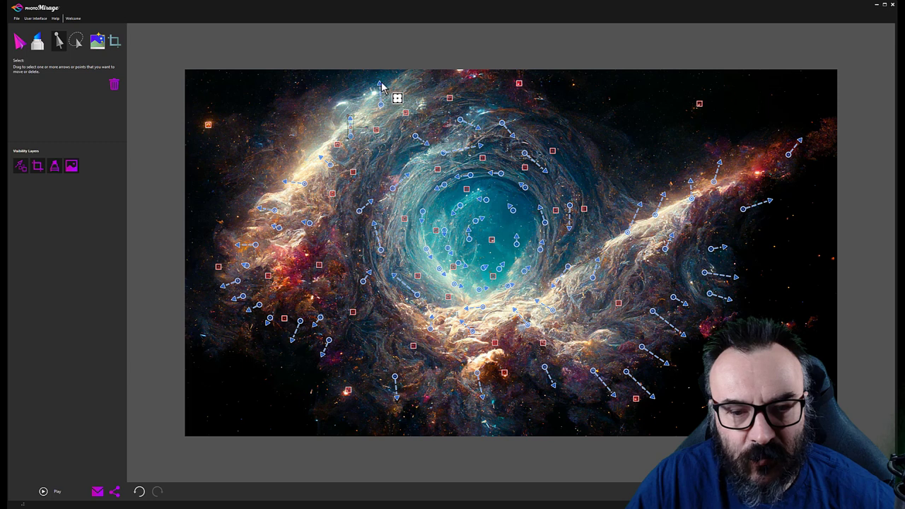
{"action": "left_click_drag", "start_coordinate": [378, 90], "coordinate": [385, 75]}
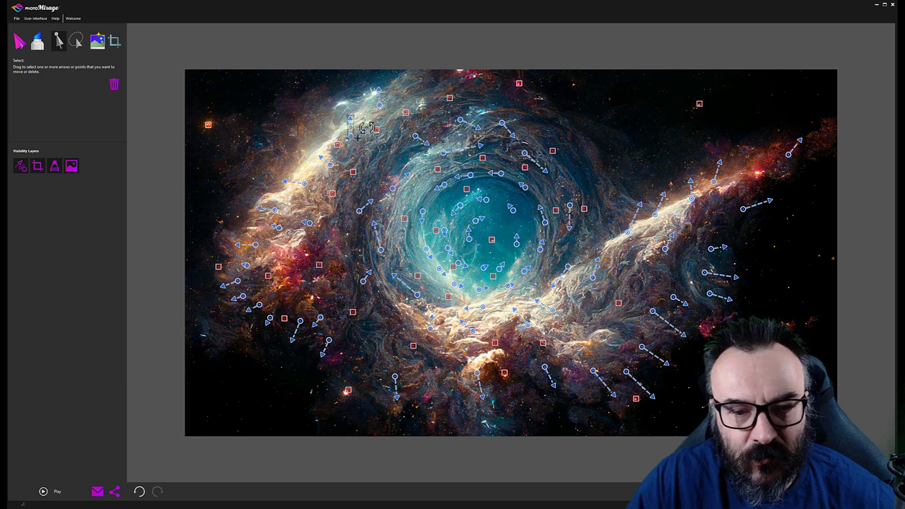
{"action": "mouse_move", "coordinate": [362, 128]}
{"action": "left_mouse_down"}
{"action": "mouse_move", "coordinate": [352, 124]}
{"action": "mouse_move", "coordinate": [360, 120]}
{"action": "left_mouse_up"}
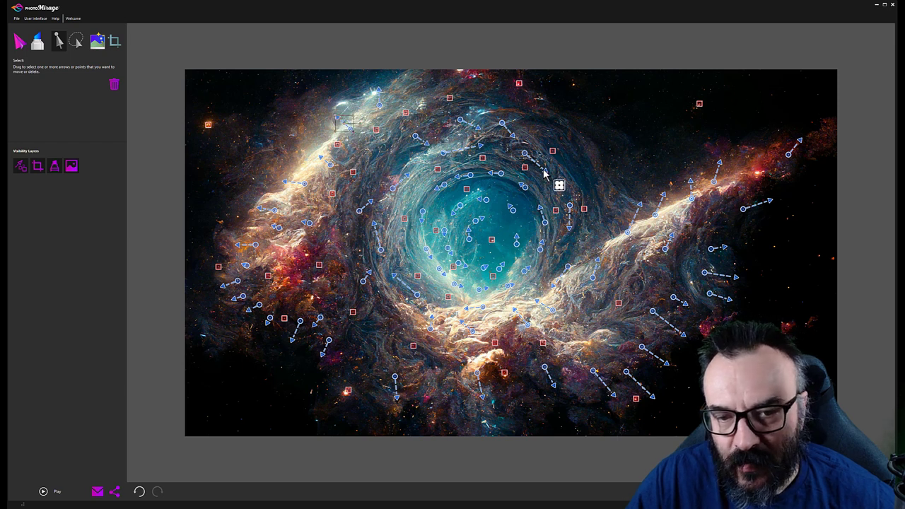
Shorten the two long motion arrows in the clouds just above the portal and preview the animation
{"action": "left_click_drag", "start_coordinate": [524, 150], "coordinate": [485, 145]}
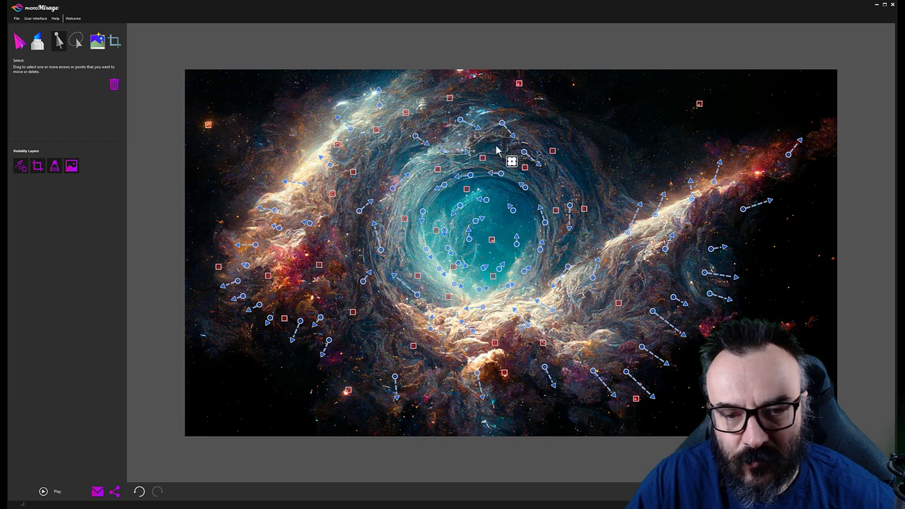
{"action": "left_click", "coordinate": [43, 492]}
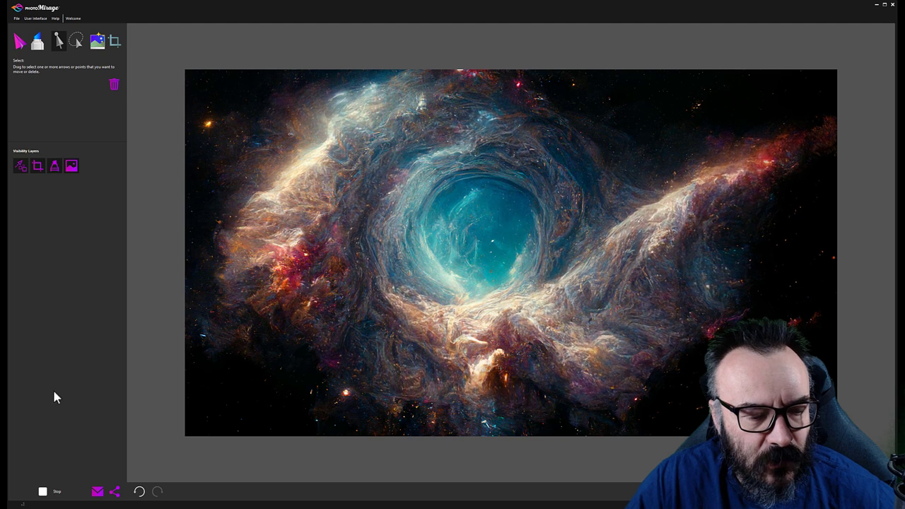
{"action": "left_click", "coordinate": [44, 493]}
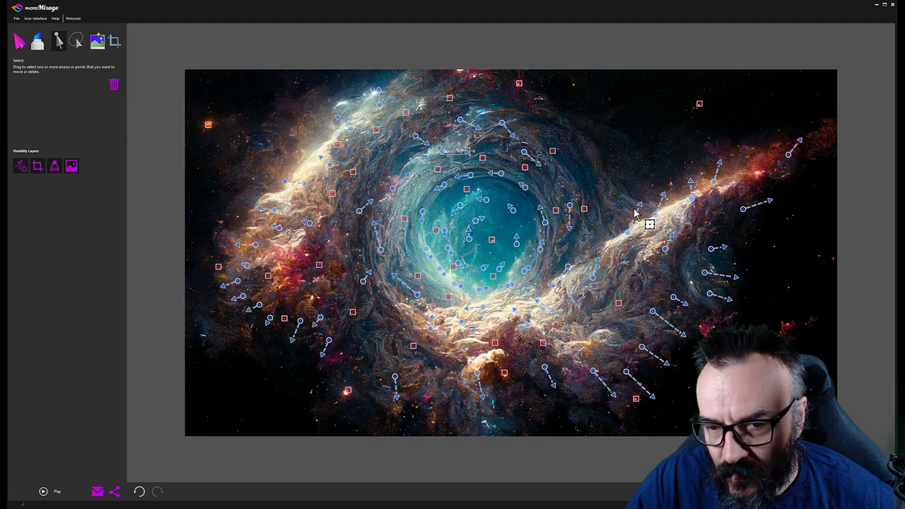
Shorten the upward motion arrows along the bright ridge of the nebula's right arm
{"action": "left_click_drag", "start_coordinate": [624, 235], "coordinate": [640, 205]}
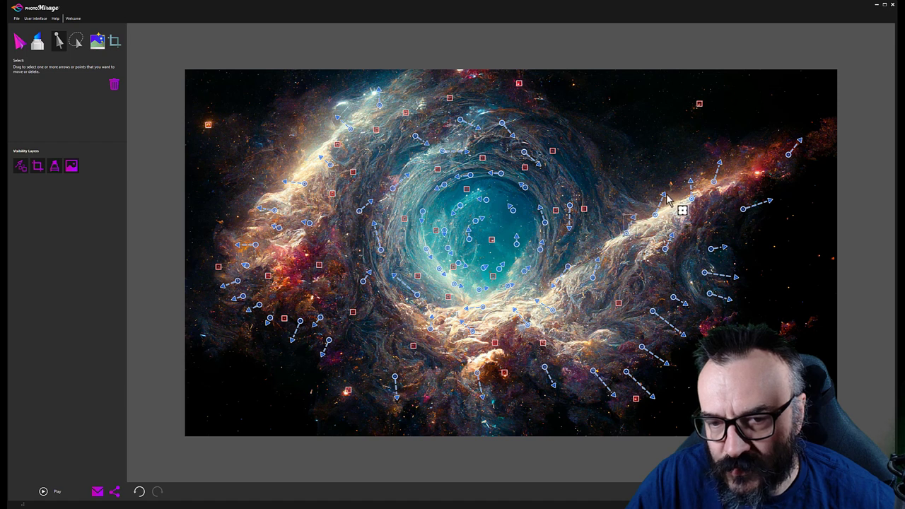
{"action": "left_click_drag", "start_coordinate": [650, 217], "coordinate": [663, 195]}
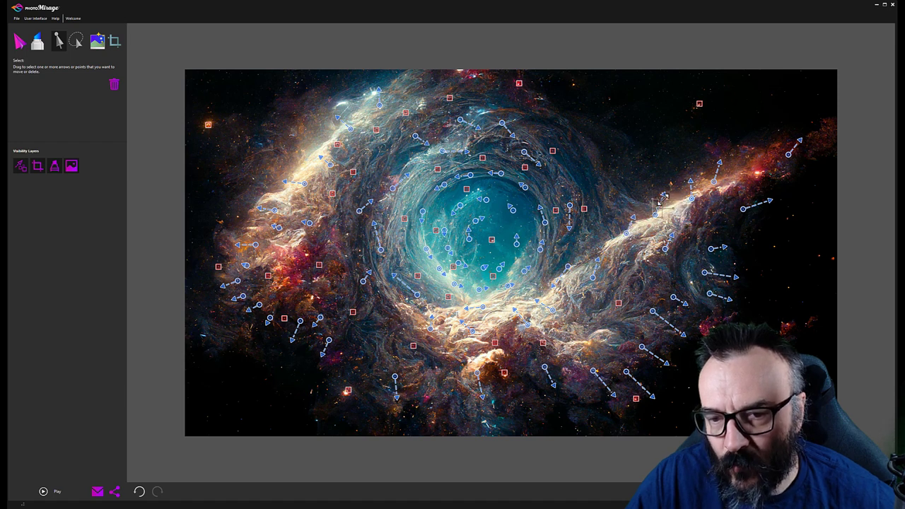
{"action": "key", "text": "Delete"}
{"action": "key", "text": "ctrl+z"}
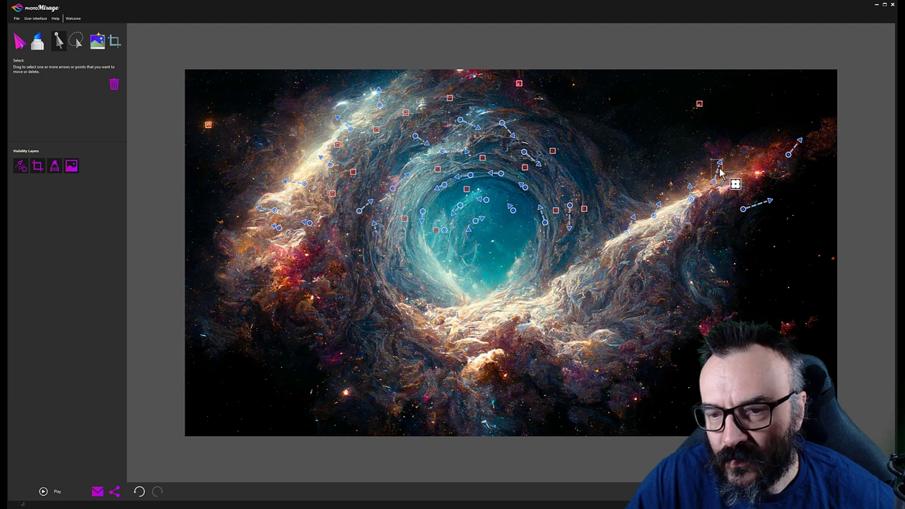
{"action": "left_click_drag", "start_coordinate": [711, 182], "coordinate": [723, 161]}
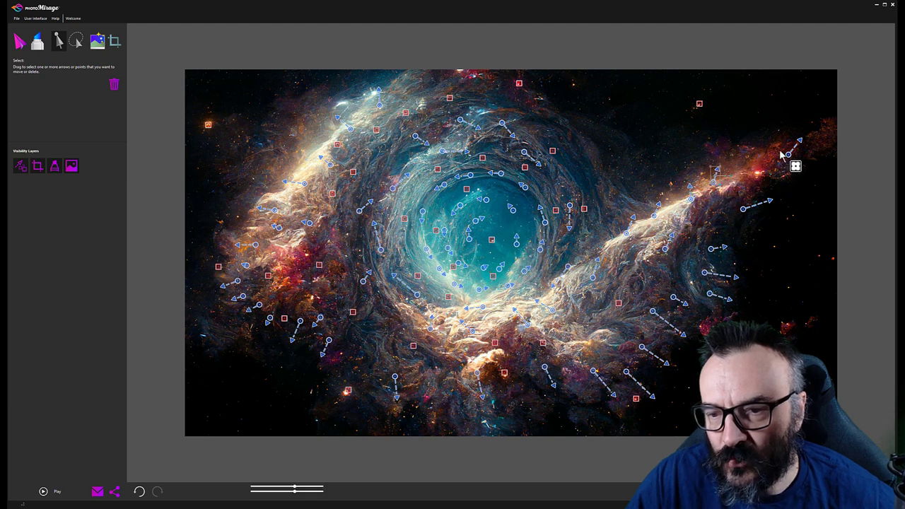
Shorten the long outward motion arrows at the right arm's tip, beneath the arm and in the lower-right clouds, and preview the animation
{"action": "left_click_drag", "start_coordinate": [807, 167], "coordinate": [790, 134]}
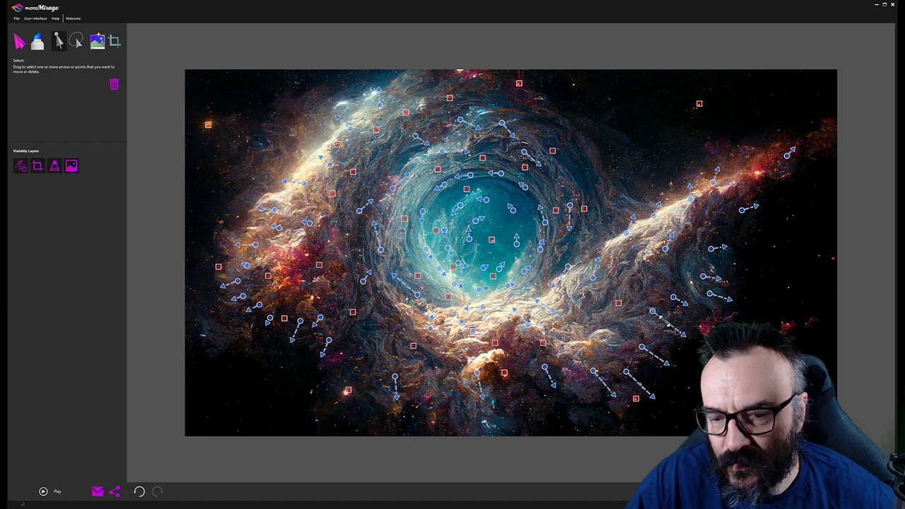
{"action": "left_click_drag", "start_coordinate": [639, 344], "coordinate": [673, 367]}
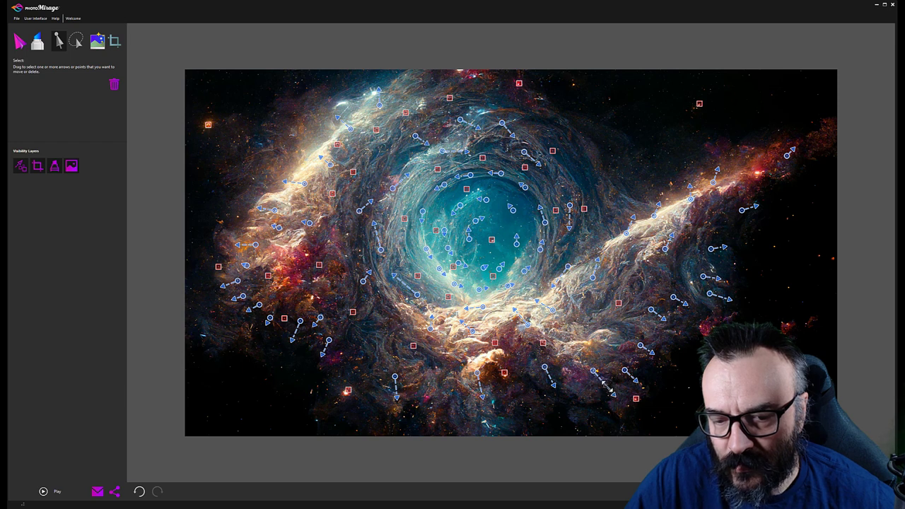
{"action": "left_click_drag", "start_coordinate": [600, 380], "coordinate": [601, 383]}
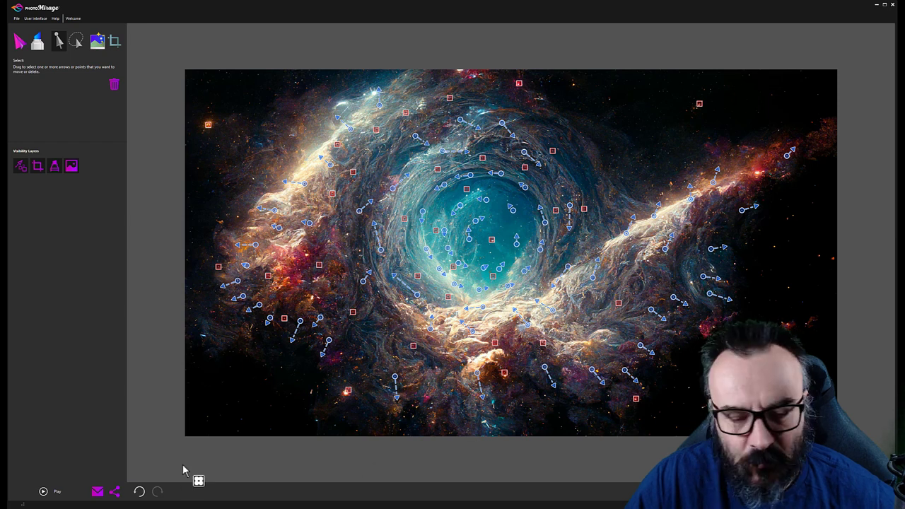
{"action": "left_click", "coordinate": [43, 491]}
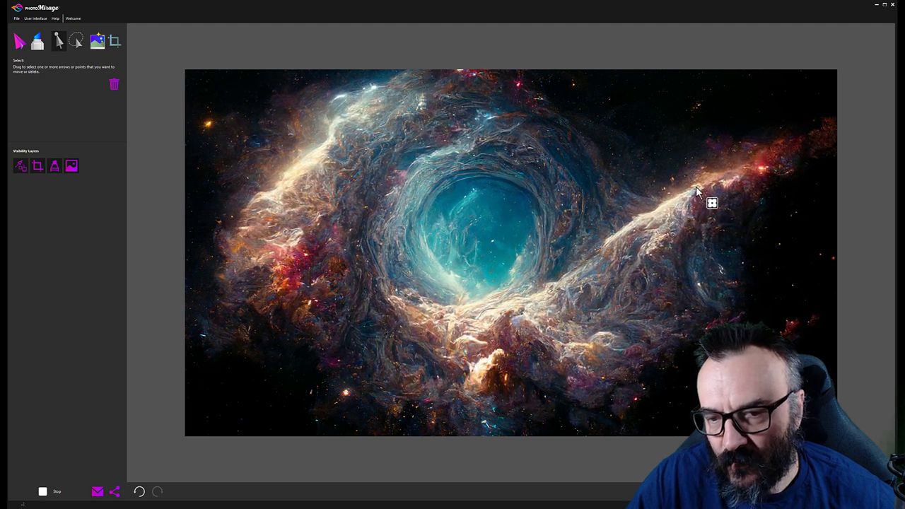
{"action": "left_click", "coordinate": [42, 491]}
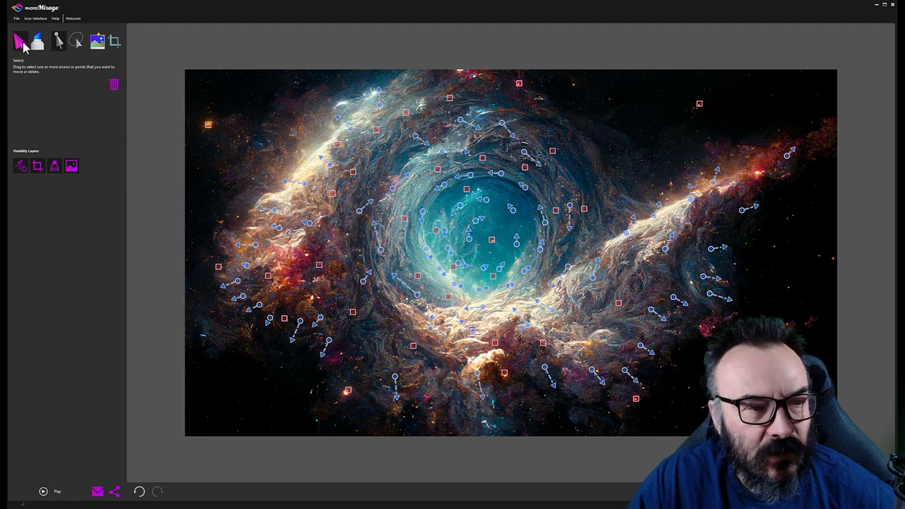
Place three anchor points along the right arm's ridge and three around the small swirl beneath it, and preview the animation
{"action": "left_click", "coordinate": [22, 43]}
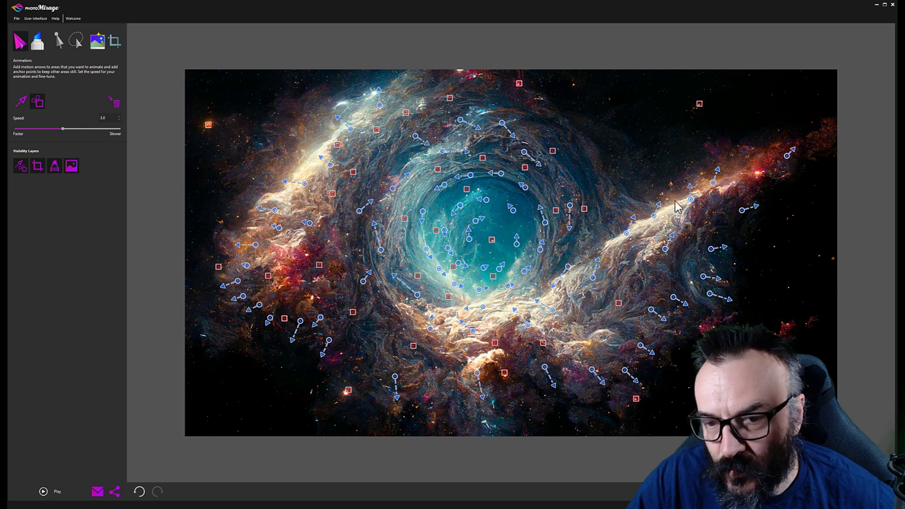
{"action": "left_click", "coordinate": [743, 174]}
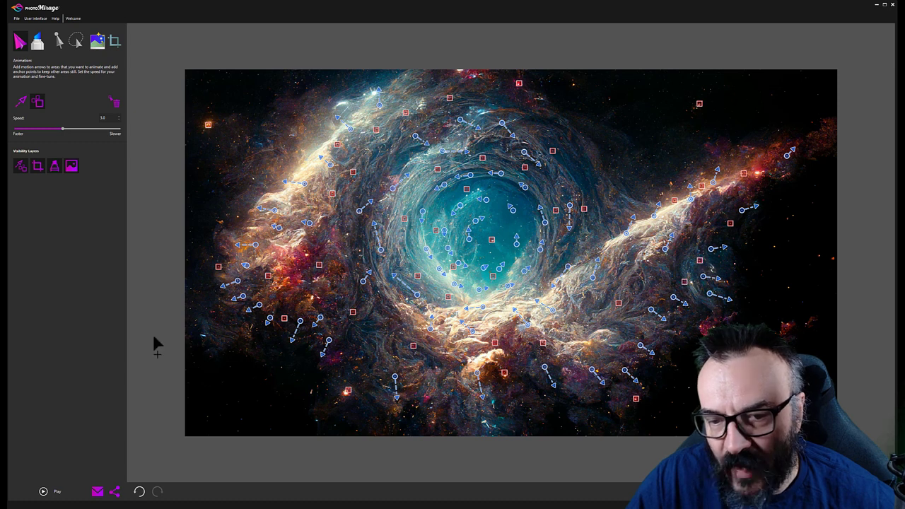
{"action": "left_click", "coordinate": [43, 492]}
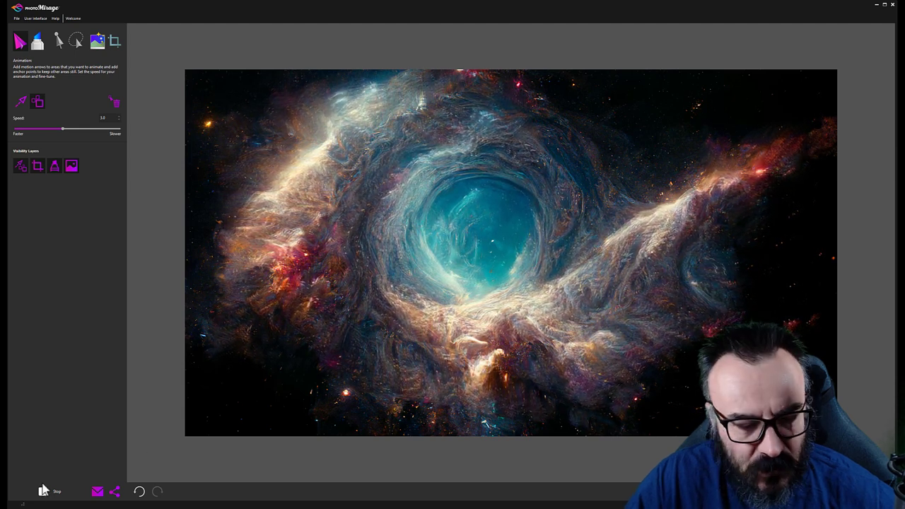
{"action": "key", "text": "space"}
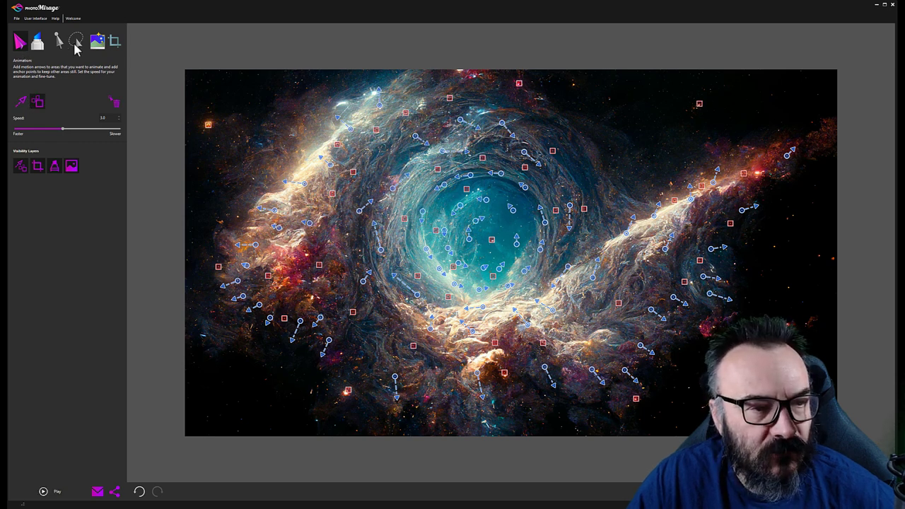
Shorten the long motion arrow at the portal's lower left, turn the arrow farther left to point straight up, and preview the animation
{"action": "left_click", "coordinate": [59, 43]}
{"action": "left_click_drag", "start_coordinate": [394, 254], "coordinate": [399, 283]}
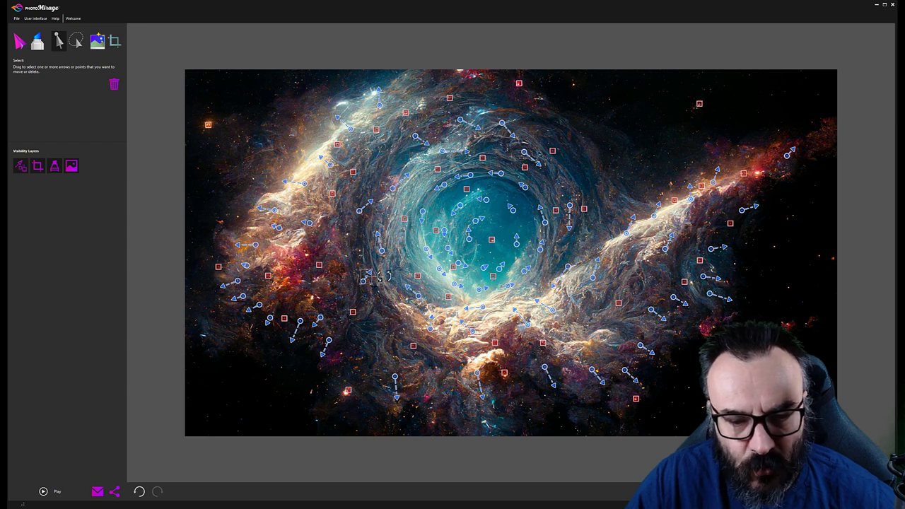
{"action": "left_click_drag", "start_coordinate": [385, 277], "coordinate": [358, 267]}
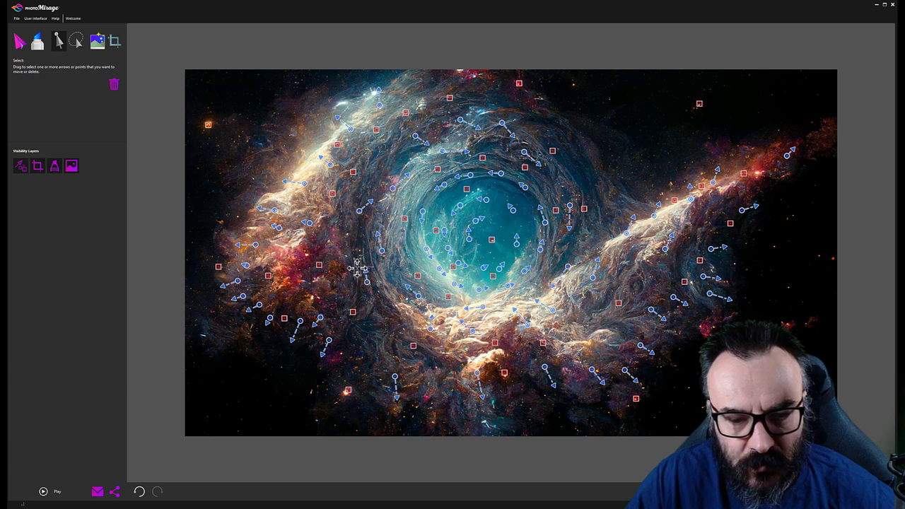
{"action": "left_click", "coordinate": [44, 492]}
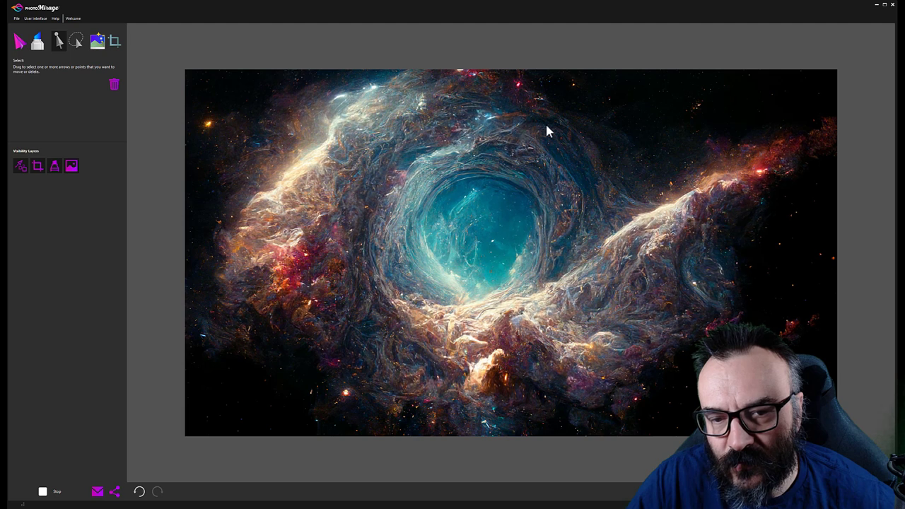
{"action": "left_click", "coordinate": [42, 491]}
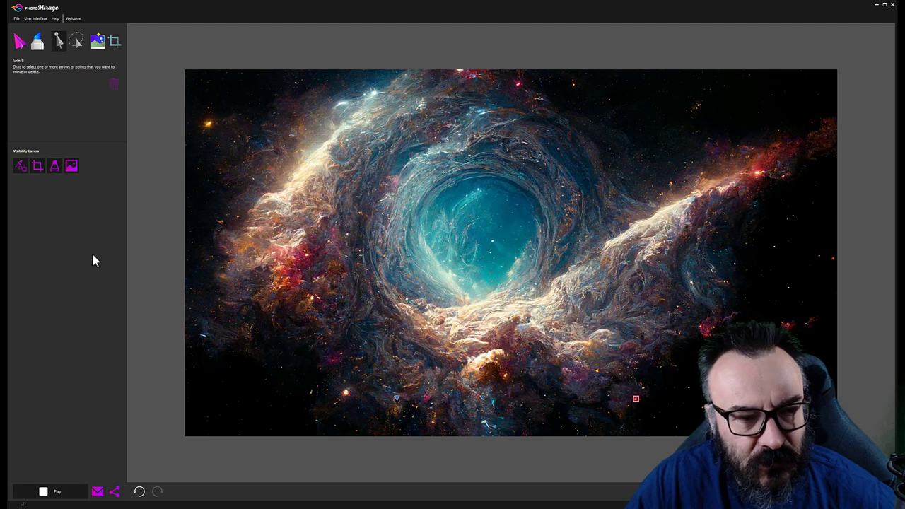
Add four short motion arrows pointing outward to the upper right along the dark cloud edge at the portal's upper right
{"action": "left_click", "coordinate": [20, 41]}
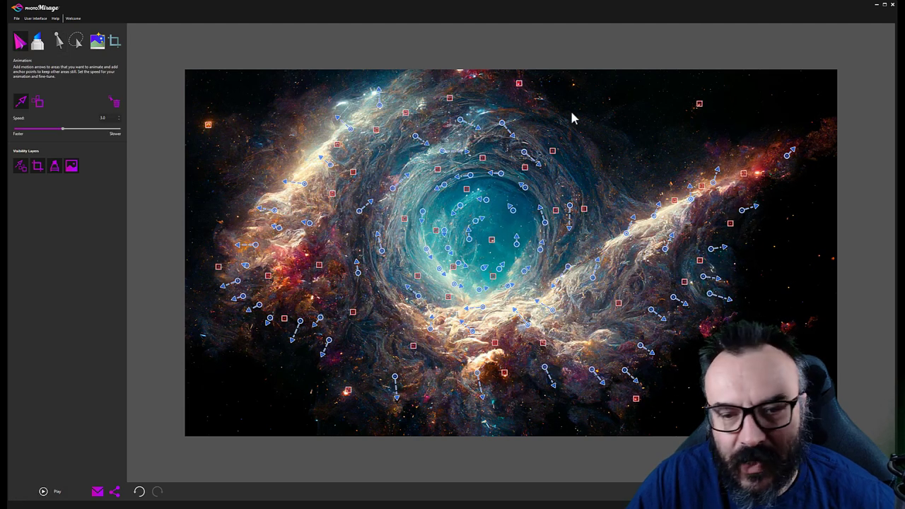
{"action": "left_click_drag", "start_coordinate": [550, 124], "coordinate": [559, 121]}
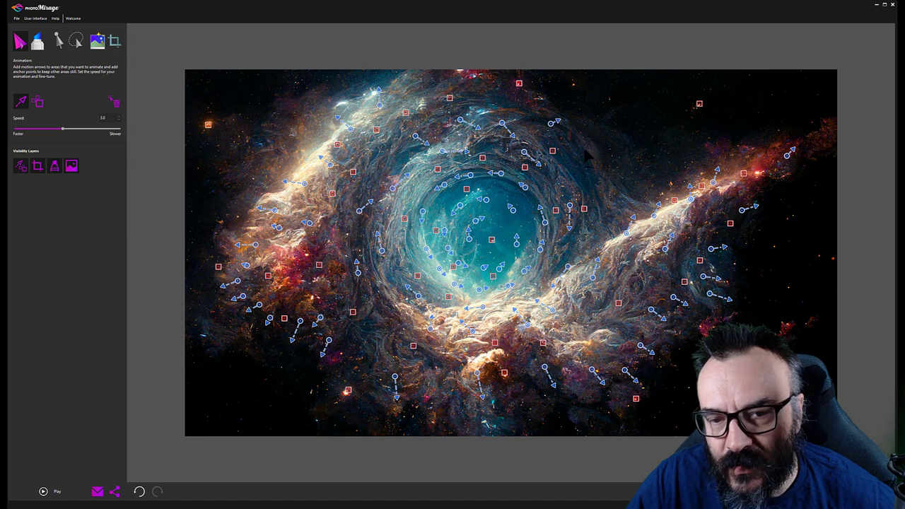
{"action": "left_click_drag", "start_coordinate": [585, 150], "coordinate": [618, 189]}
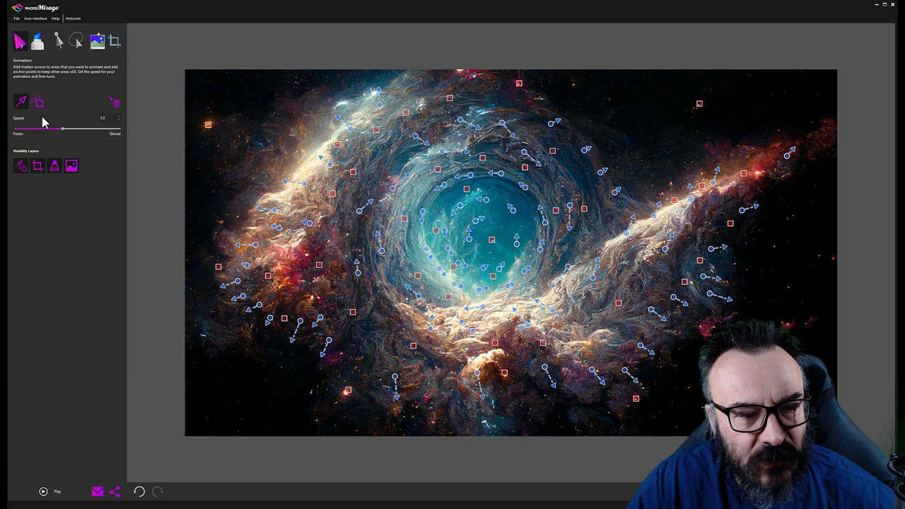
Shorten the motion arrows in the clouds above the portal, on its lower-right rim and along its right side
{"action": "left_click", "coordinate": [59, 41]}
{"action": "left_click", "coordinate": [537, 165]}
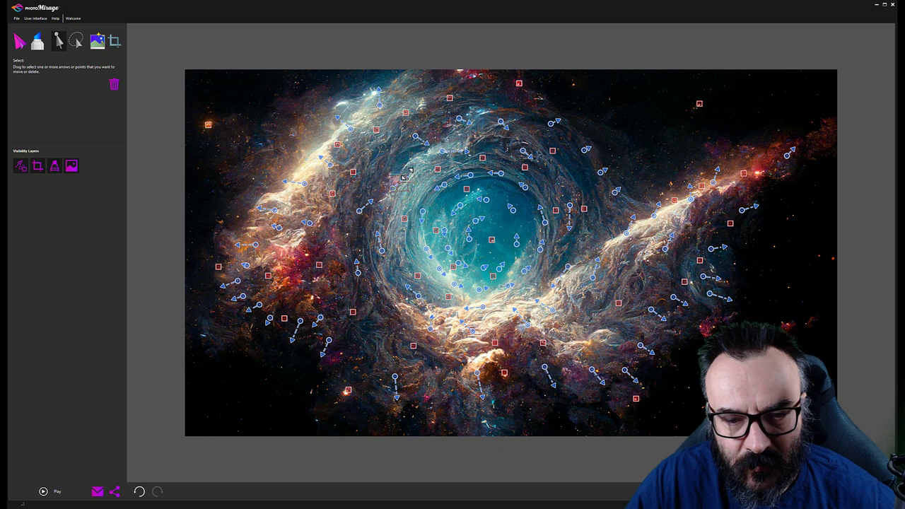
{"action": "left_click", "coordinate": [514, 309]}
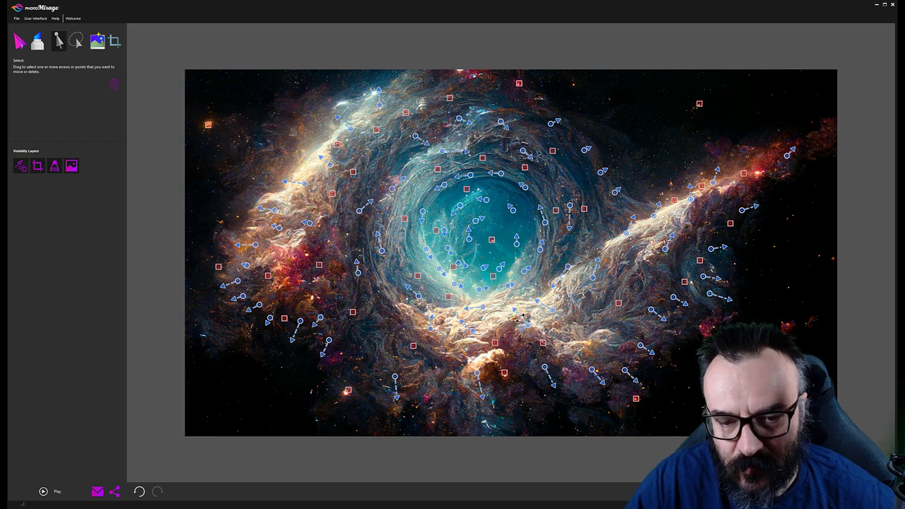
{"action": "left_click_drag", "start_coordinate": [521, 317], "coordinate": [544, 308]}
{"action": "left_click_drag", "start_coordinate": [568, 268], "coordinate": [551, 289]}
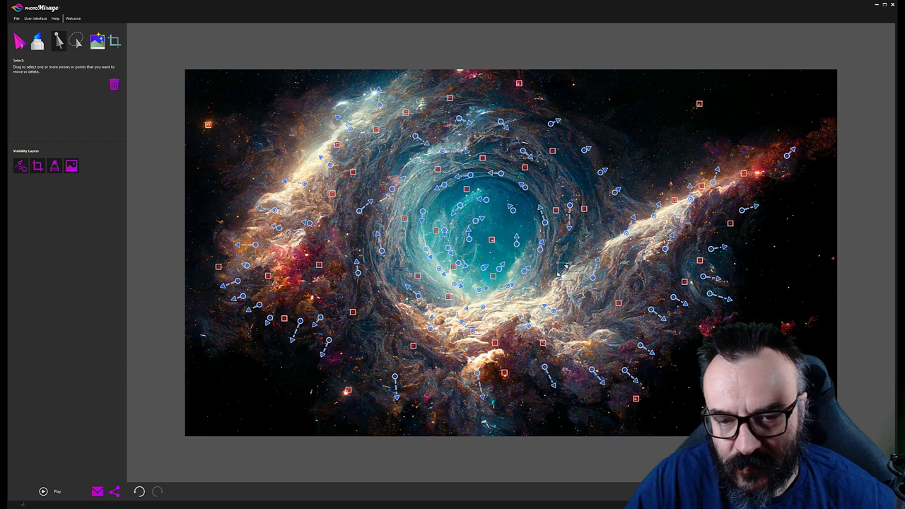
{"action": "left_click_drag", "start_coordinate": [566, 205], "coordinate": [574, 234]}
Add short outward-pointing motion arrows around the nebula's outer edge, from the lower left up to the upper-left ridge
{"action": "left_click", "coordinate": [20, 42]}
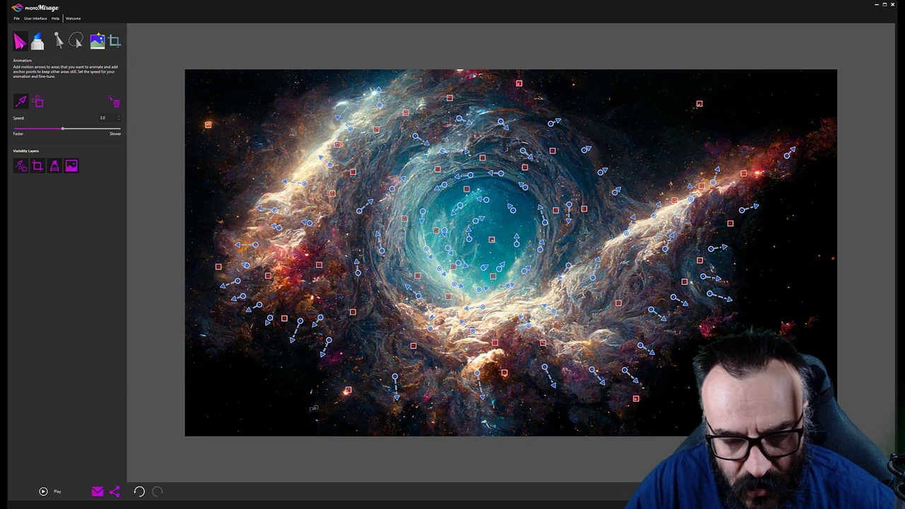
{"action": "left_click_drag", "start_coordinate": [225, 350], "coordinate": [226, 355]}
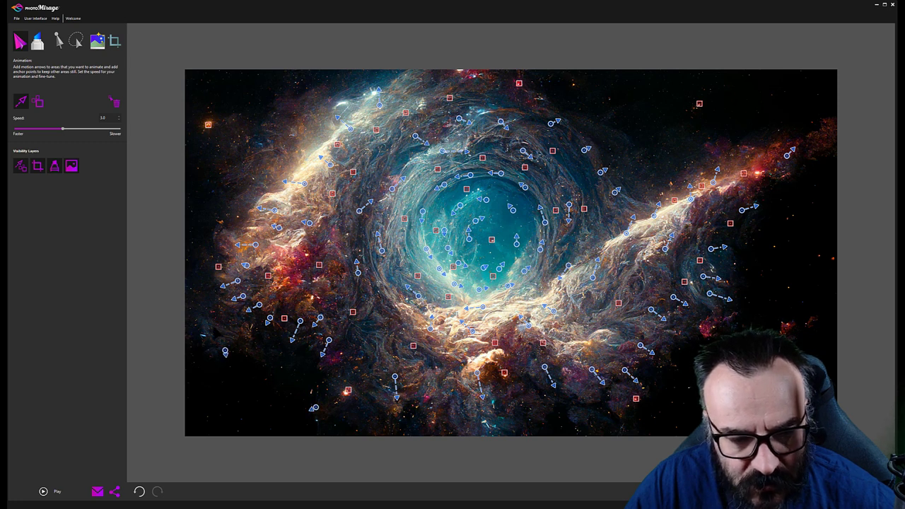
{"action": "left_click_drag", "start_coordinate": [213, 325], "coordinate": [209, 305]}
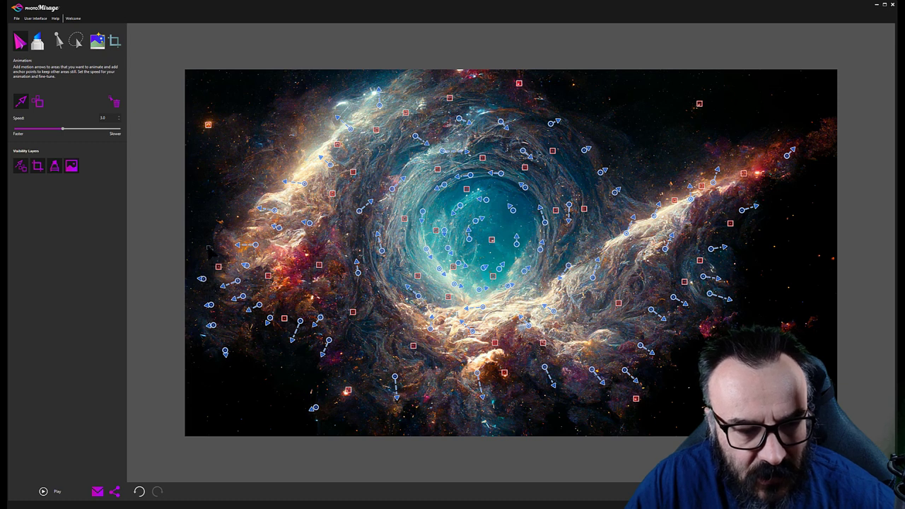
{"action": "left_click_drag", "start_coordinate": [207, 247], "coordinate": [238, 220]}
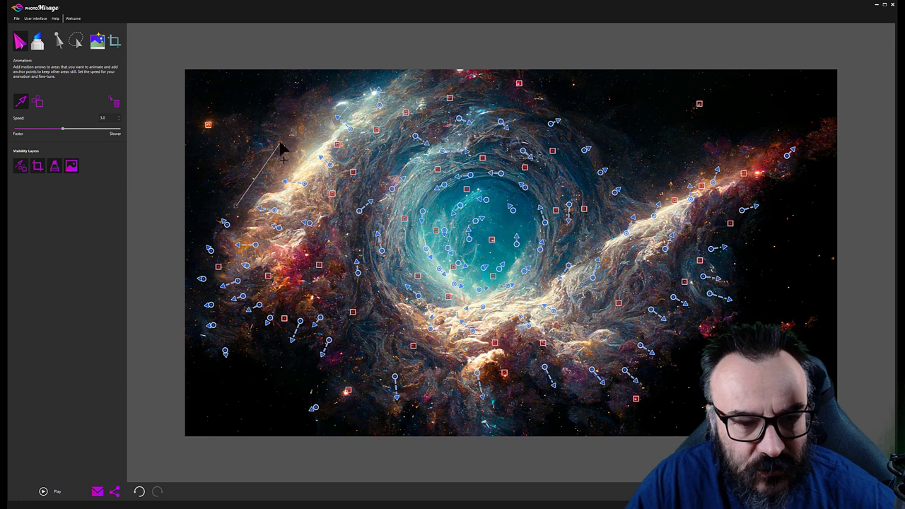
{"action": "mouse_move", "coordinate": [233, 203]}
{"action": "left_mouse_down"}
{"action": "mouse_move", "coordinate": [303, 144]}
{"action": "mouse_move", "coordinate": [312, 103]}
{"action": "left_mouse_up"}
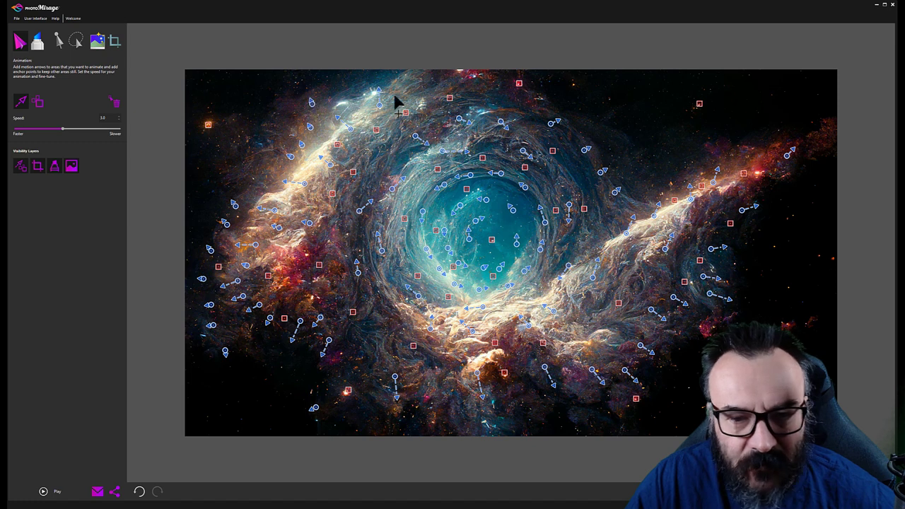
Add short motion arrows above the right arm's ridge, in the clouds beneath it and across the lower-right nebula
{"action": "left_click", "coordinate": [766, 147]}
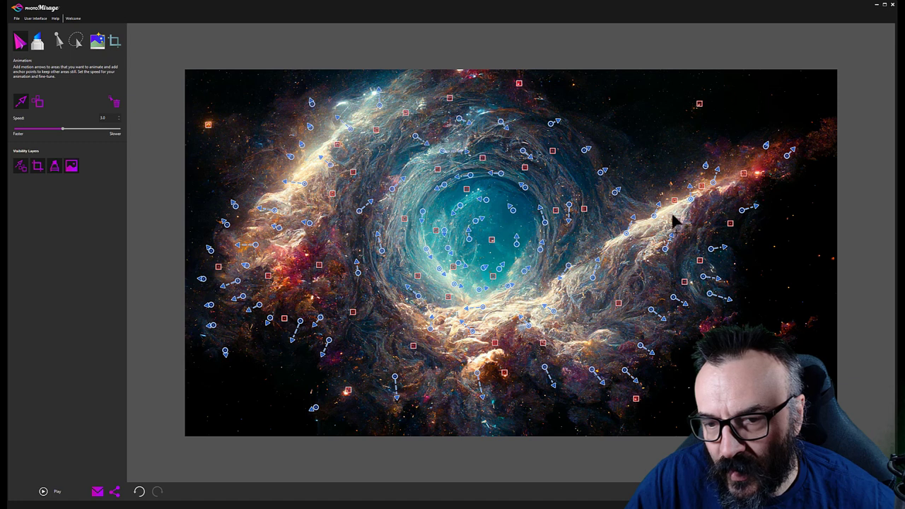
{"action": "mouse_move", "coordinate": [647, 243]}
{"action": "left_mouse_down"}
{"action": "mouse_move", "coordinate": [650, 265]}
{"action": "mouse_move", "coordinate": [621, 263]}
{"action": "left_mouse_up"}
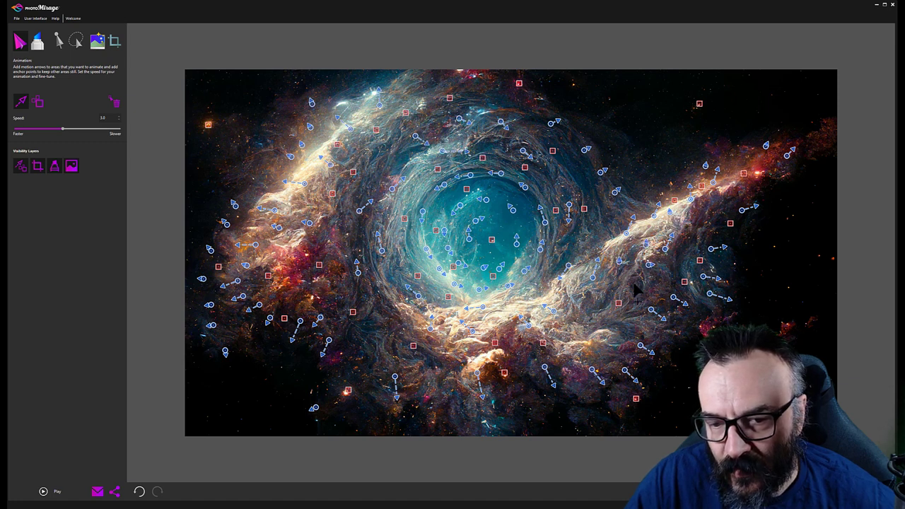
{"action": "left_click_drag", "start_coordinate": [590, 308], "coordinate": [608, 319]}
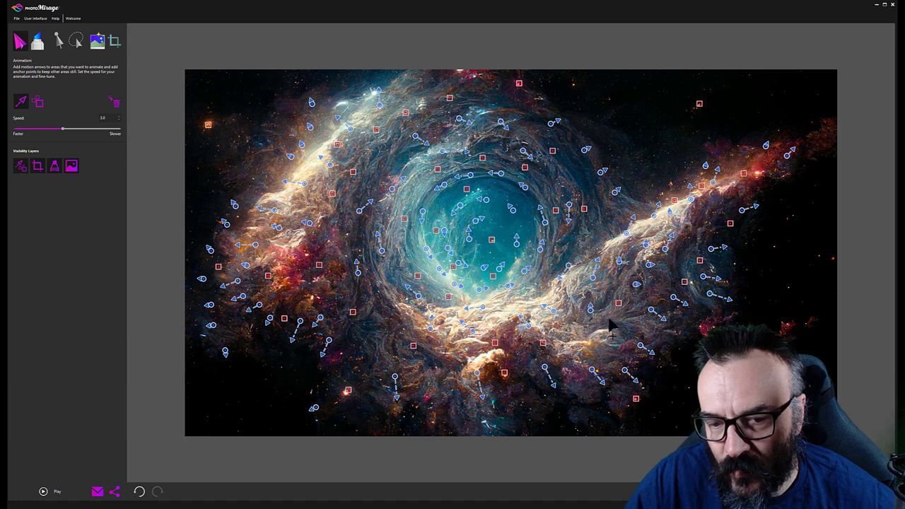
{"action": "left_click_drag", "start_coordinate": [567, 364], "coordinate": [537, 411]}
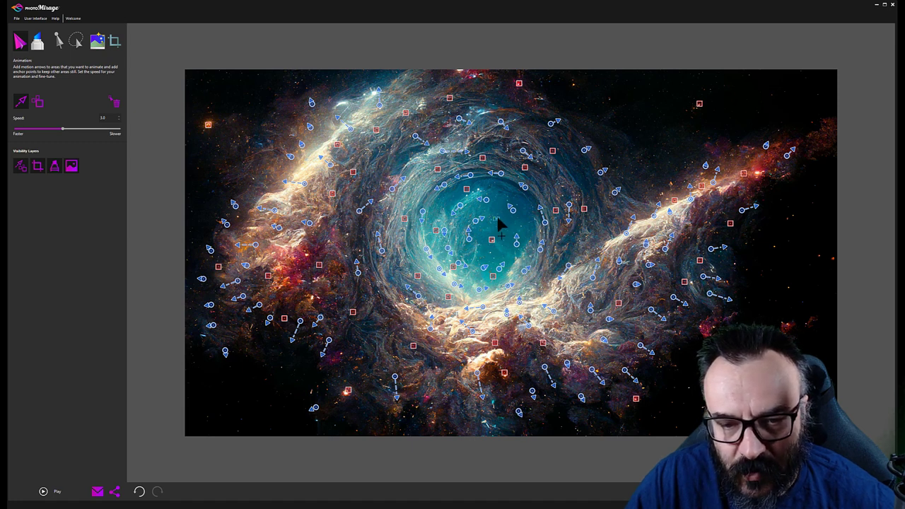
Add small motion arrows inside the portal around its center and left side, and preview the animation
{"action": "left_click_drag", "start_coordinate": [496, 216], "coordinate": [502, 224]}
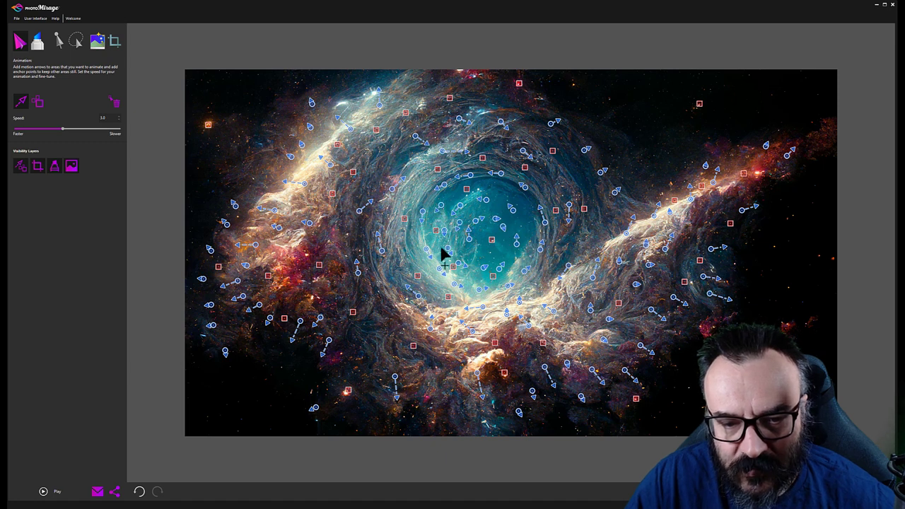
{"action": "left_click", "coordinate": [44, 492]}
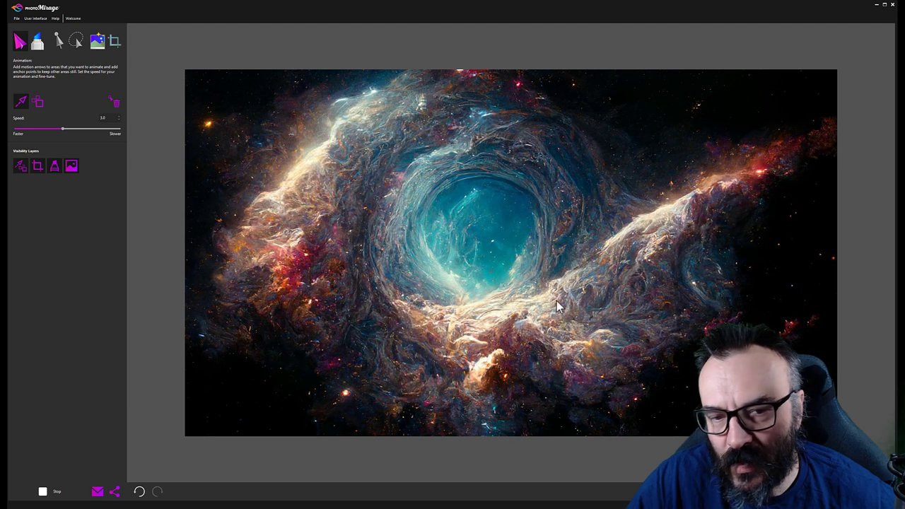
{"action": "left_click", "coordinate": [42, 491]}
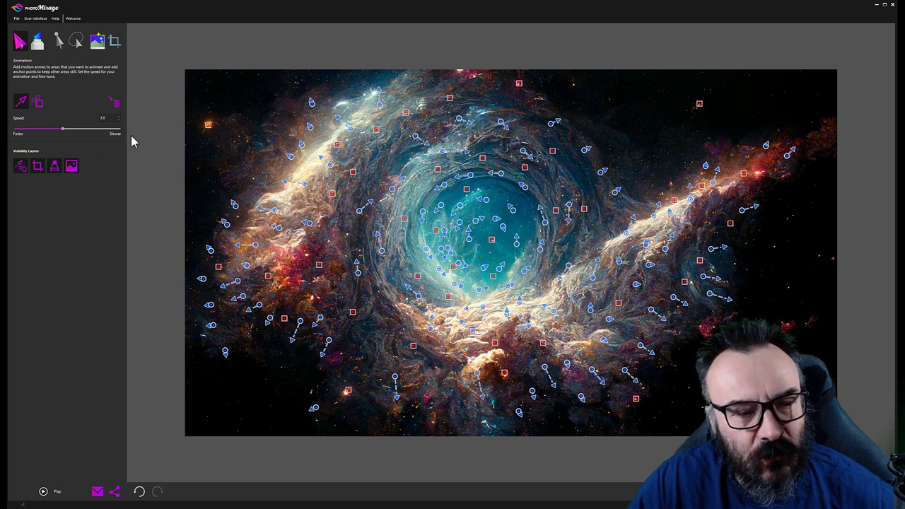
Preview the animation at speeds 1.0 and 6.0, and set the final speed to 5.0
{"action": "left_click_drag", "start_coordinate": [62, 134], "coordinate": [26, 134]}
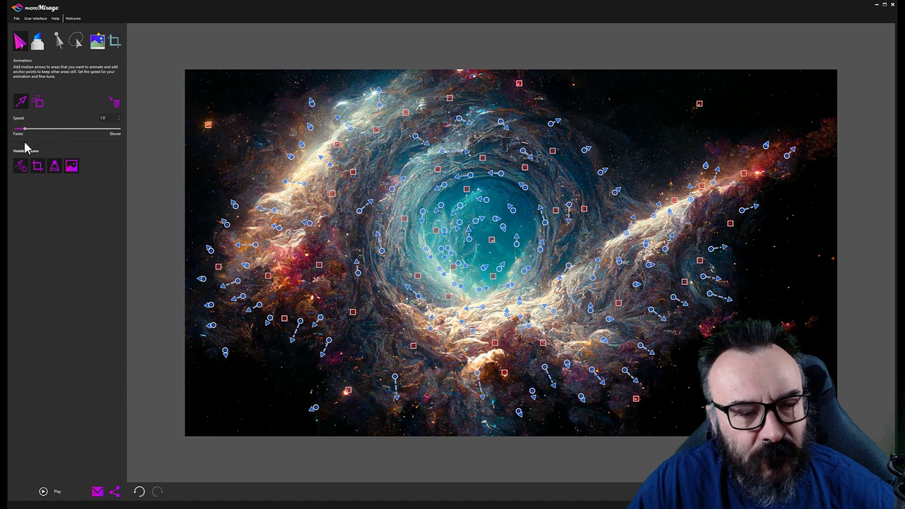
{"action": "left_click", "coordinate": [43, 491]}
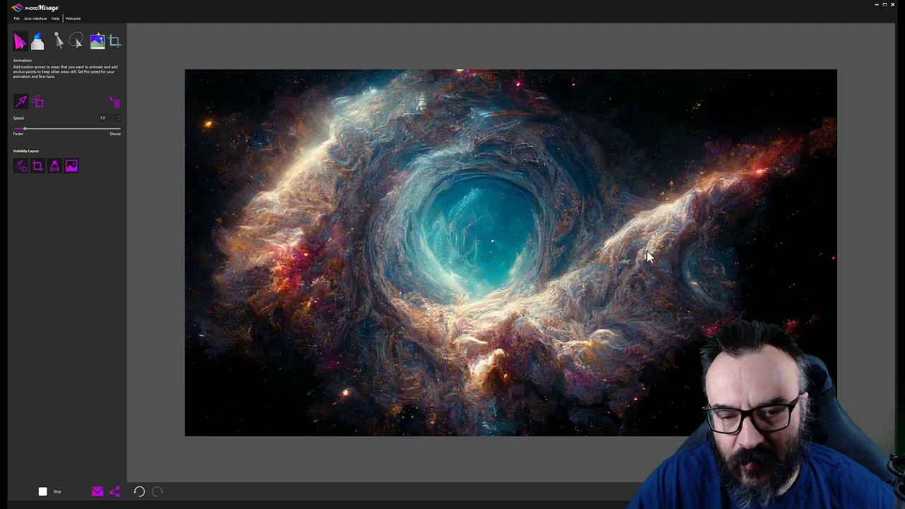
{"action": "left_click", "coordinate": [59, 129]}
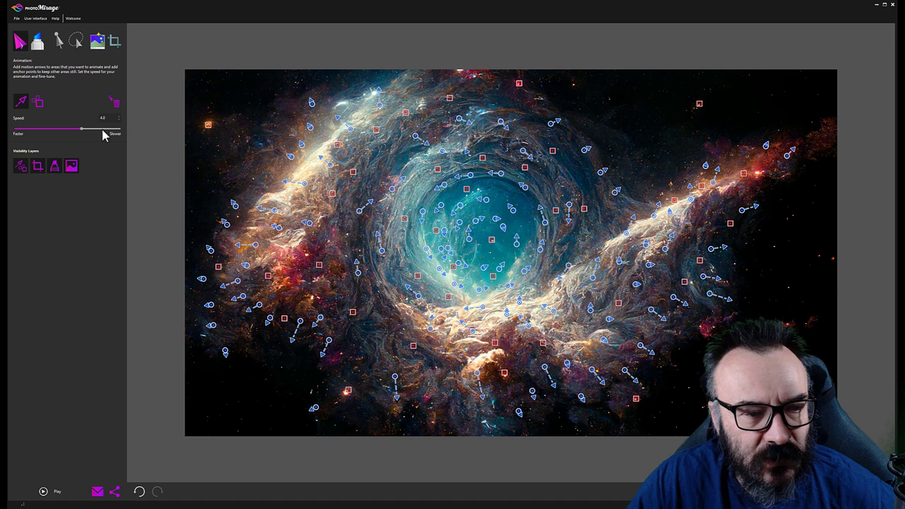
{"action": "left_click_drag", "start_coordinate": [82, 129], "coordinate": [118, 129]}
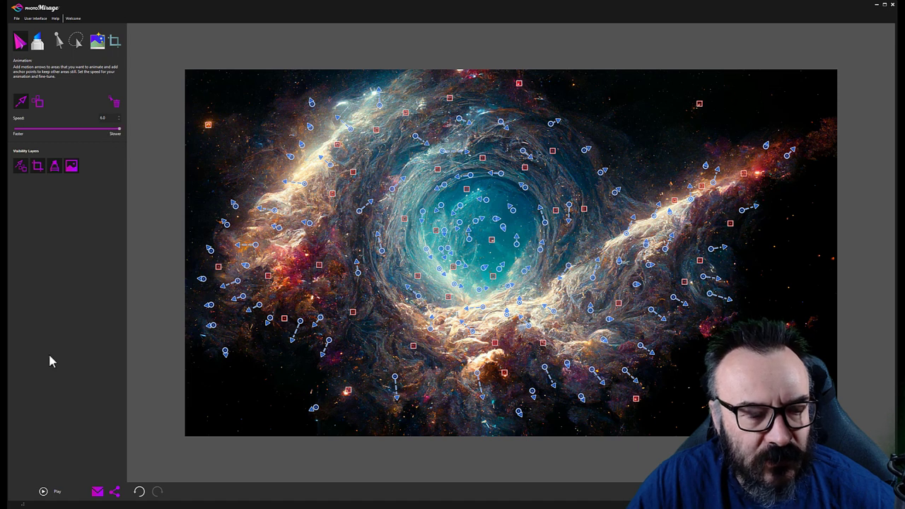
{"action": "left_click", "coordinate": [43, 493]}
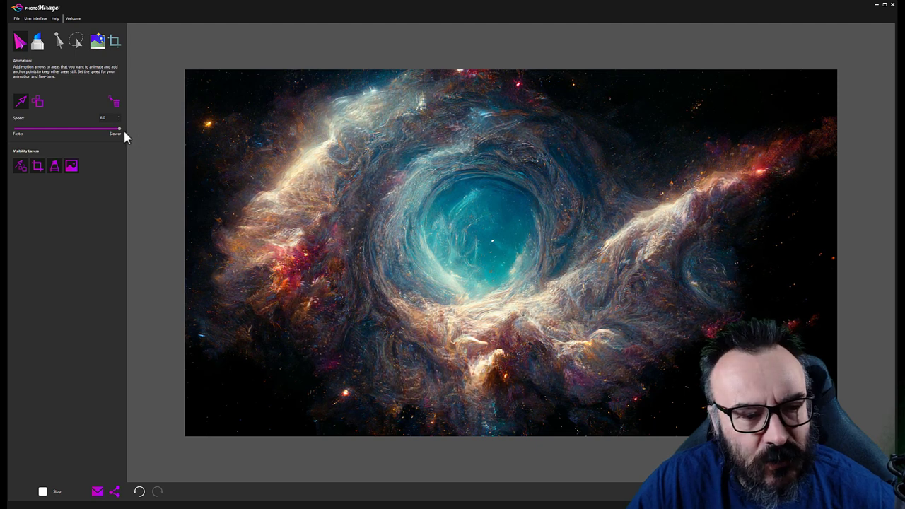
{"action": "left_click_drag", "start_coordinate": [120, 136], "coordinate": [101, 135]}
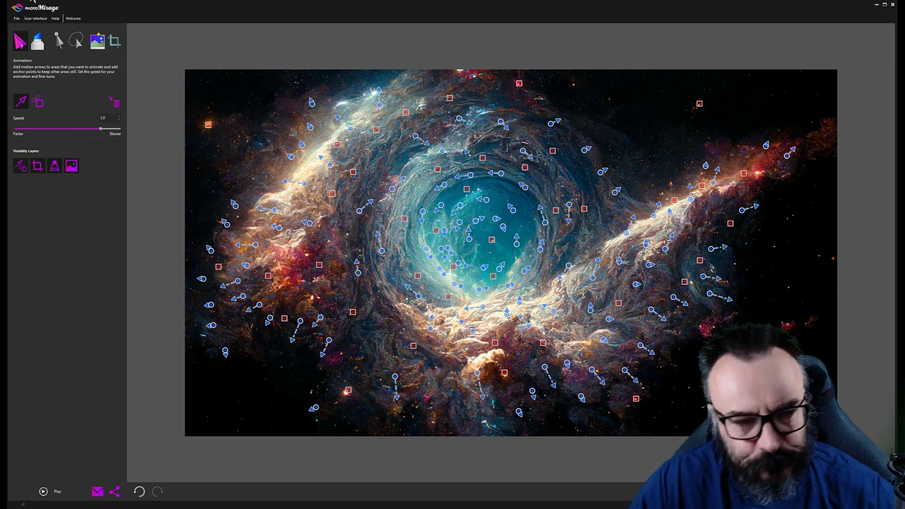
Configure a 1920 x 1080 MP4 export with a 30-second animation loop, High quality and a frame rate of 30 fps
{"action": "left_click", "coordinate": [19, 19]}
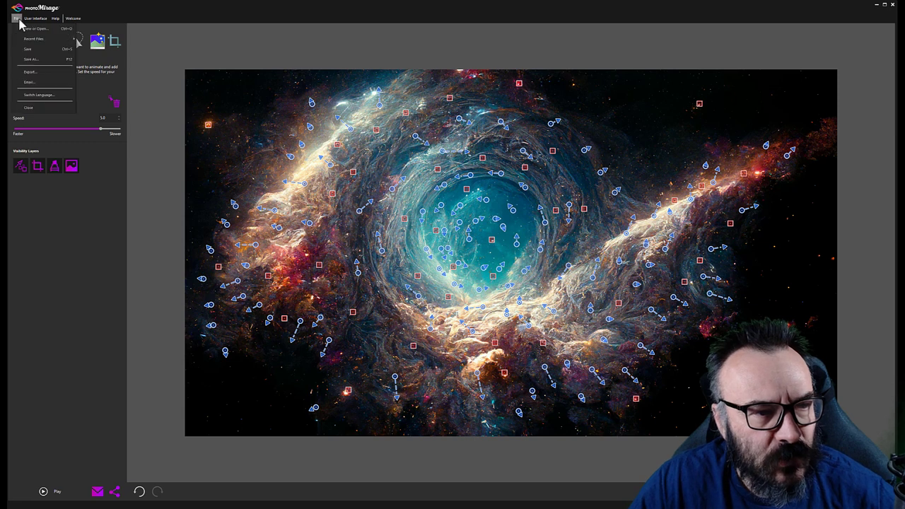
{"action": "left_click", "coordinate": [42, 70]}
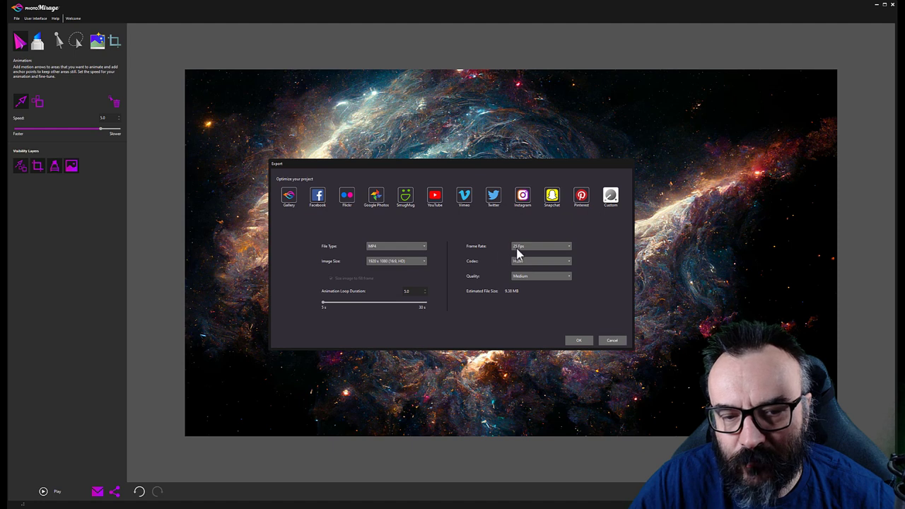
{"action": "left_click", "coordinate": [426, 265]}
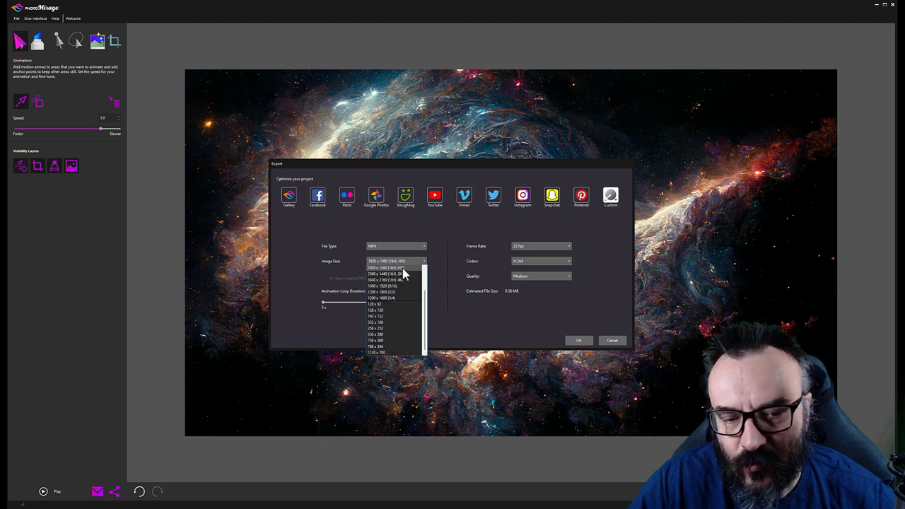
{"action": "left_click", "coordinate": [422, 270]}
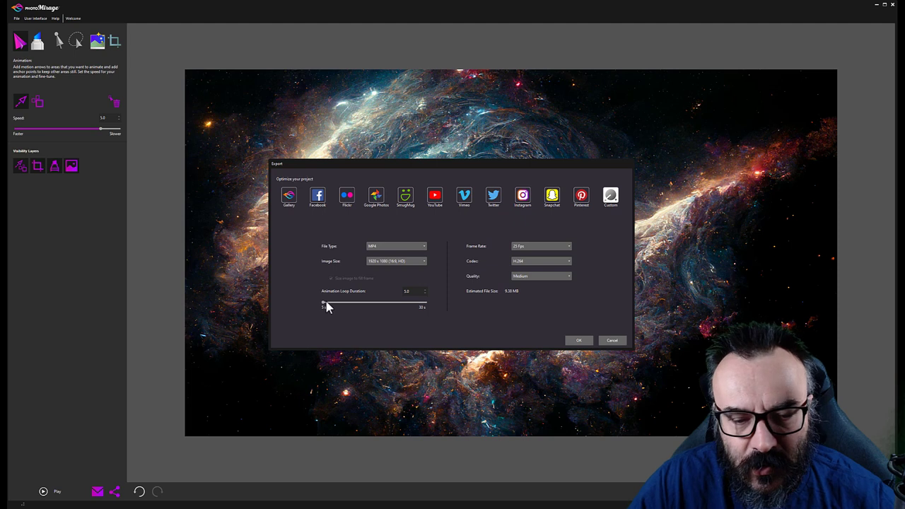
{"action": "left_click_drag", "start_coordinate": [326, 308], "coordinate": [421, 313]}
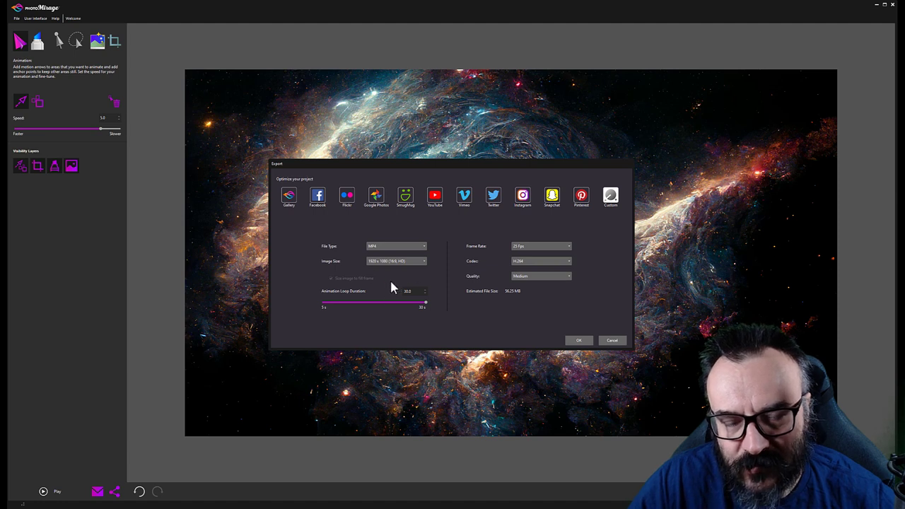
{"action": "left_click", "coordinate": [561, 280]}
{"action": "left_click", "coordinate": [527, 295]}
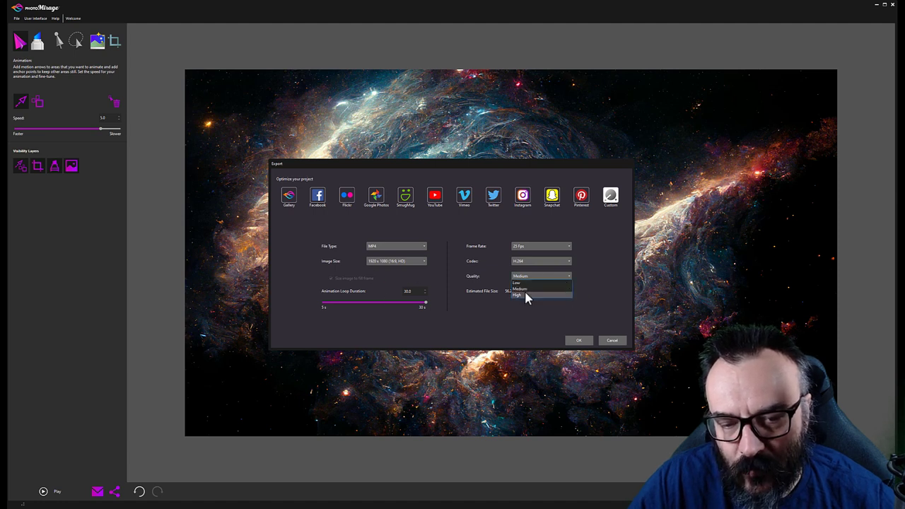
{"action": "left_click", "coordinate": [537, 246]}
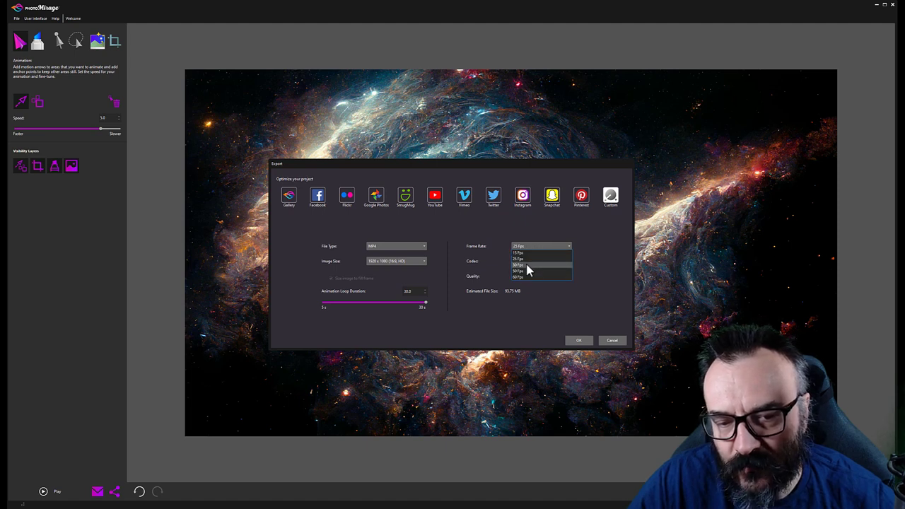
{"action": "left_click", "coordinate": [526, 265]}
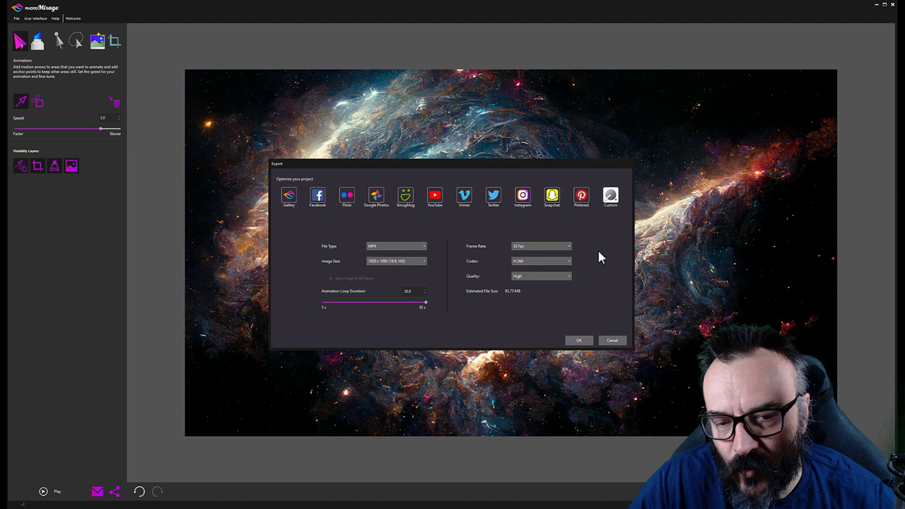
Export the animation as an MP4 video named universe in the Relaxing-channel-youtube folder
{"action": "left_click", "coordinate": [578, 340]}
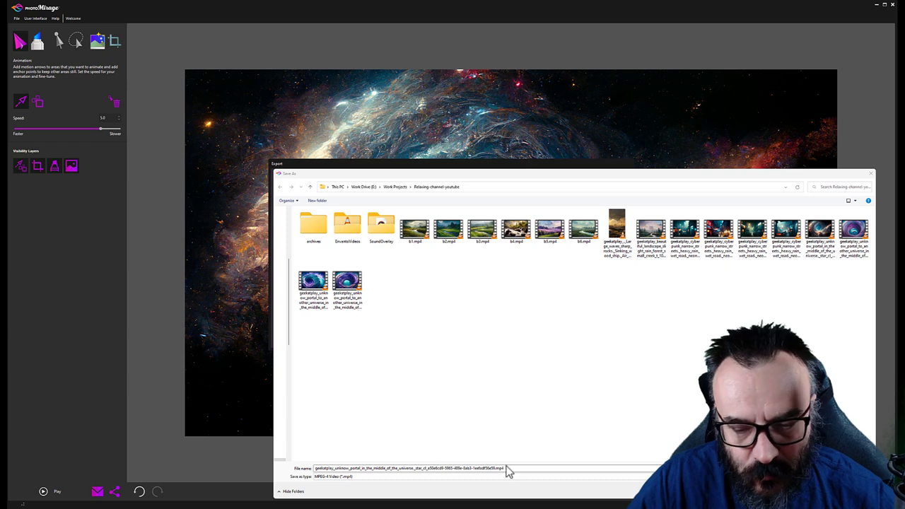
{"action": "left_click_drag", "start_coordinate": [525, 469], "coordinate": [258, 452]}
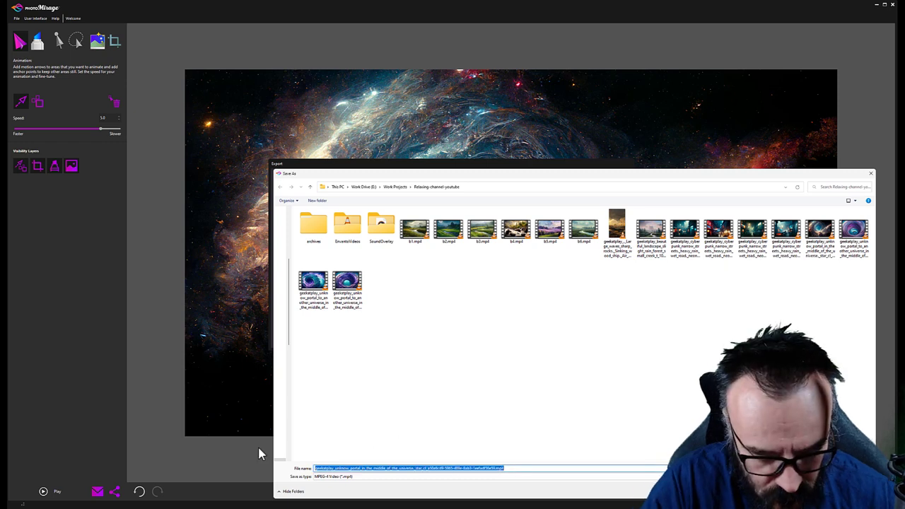
{"action": "type", "text": "i"}
{"action": "type", "text": "niverse"}
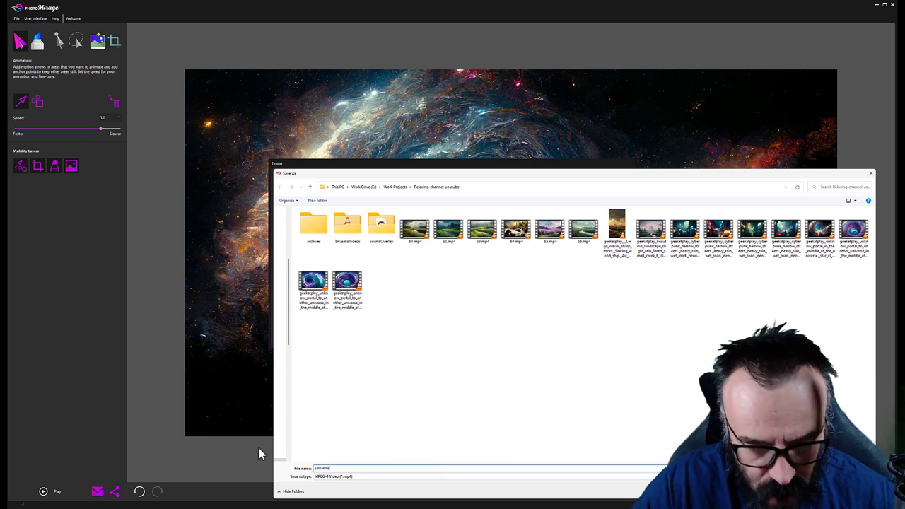
{"action": "key", "text": "Return"}
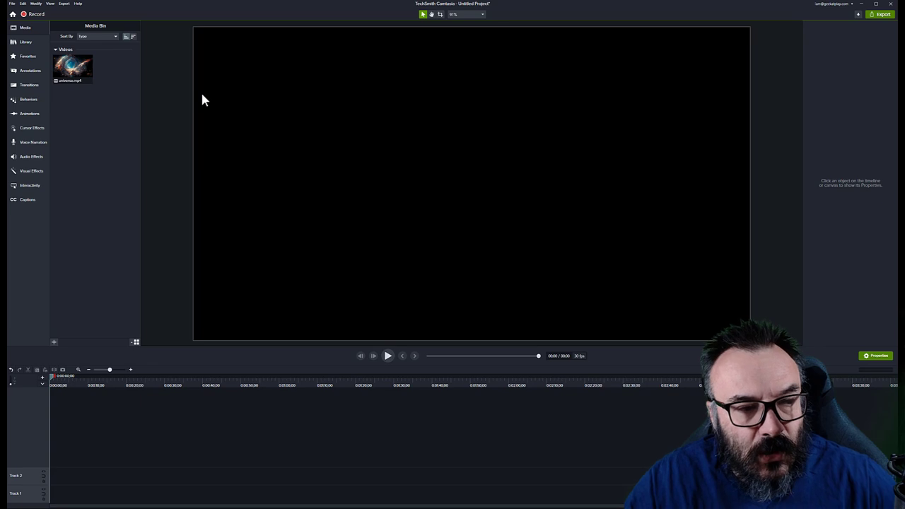
In Camtasia, place the universe.mp4 clip at the start of Track 1 and play it back
{"action": "left_click", "coordinate": [69, 60]}
{"action": "left_click_drag", "start_coordinate": [127, 198], "coordinate": [92, 496]}
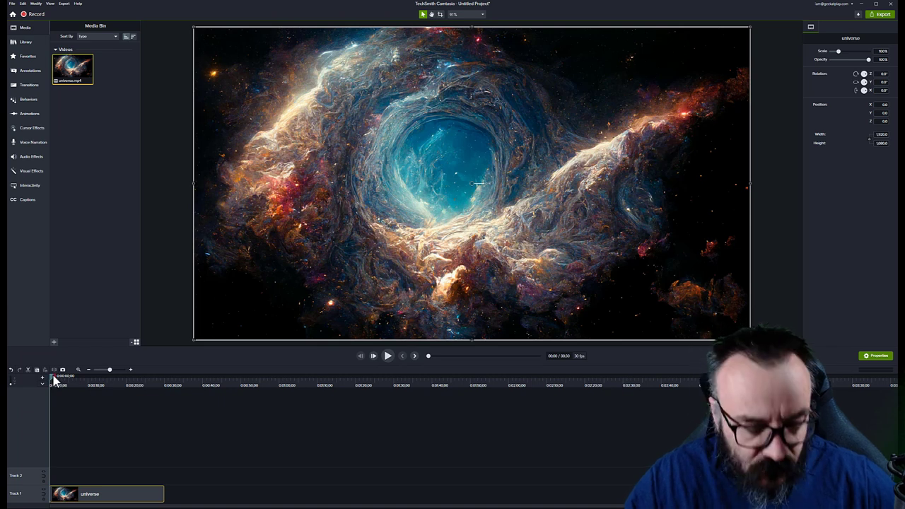
{"action": "key", "text": "space"}
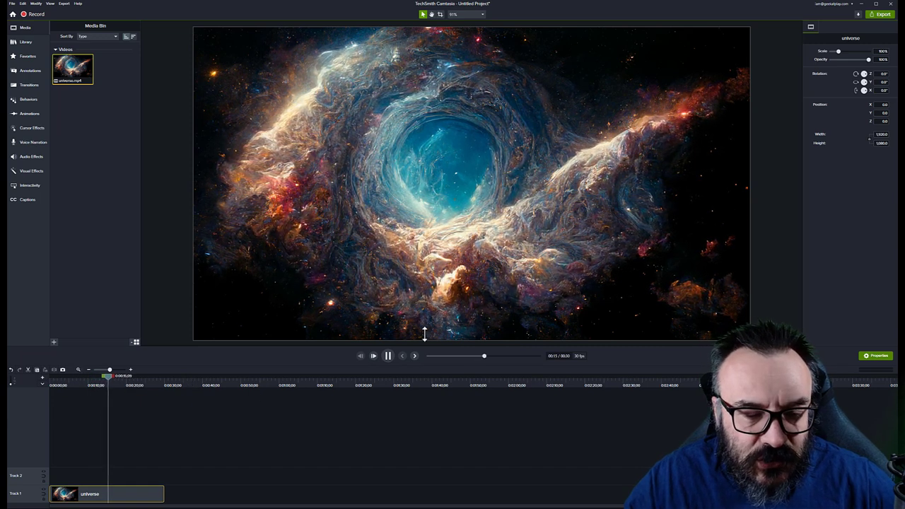
{"action": "left_click", "coordinate": [390, 355]}
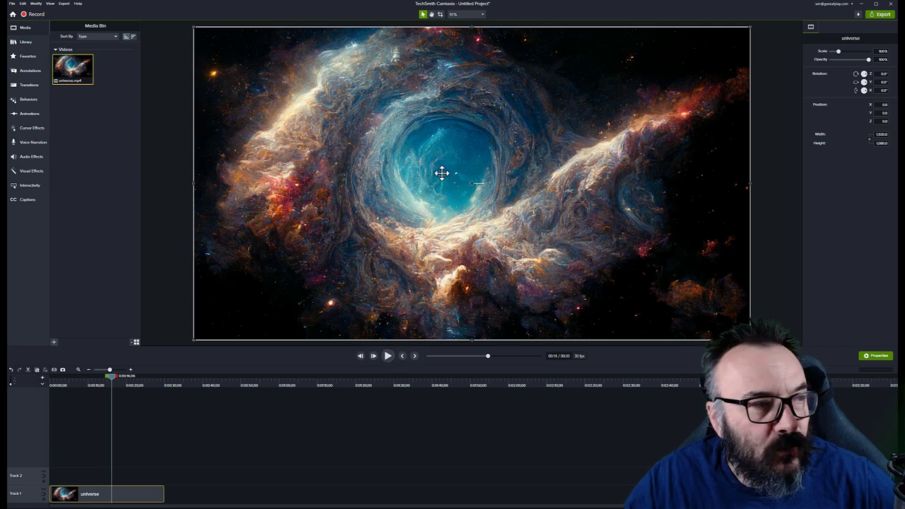
Add the particle footage to Track 2 from the start and enlarge it to 50% scale to cover the full canvas height
{"action": "left_click_drag", "start_coordinate": [477, 183], "coordinate": [60, 483]}
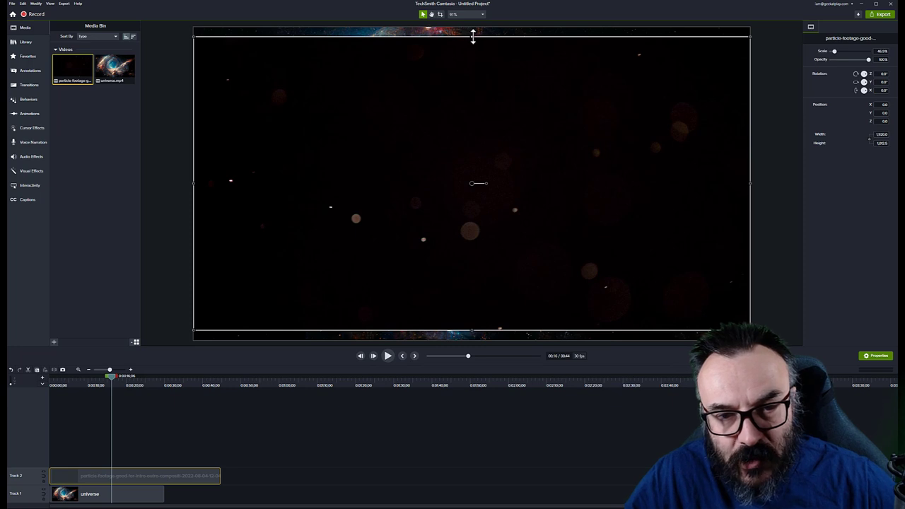
{"action": "left_click_drag", "start_coordinate": [473, 37], "coordinate": [472, 26]}
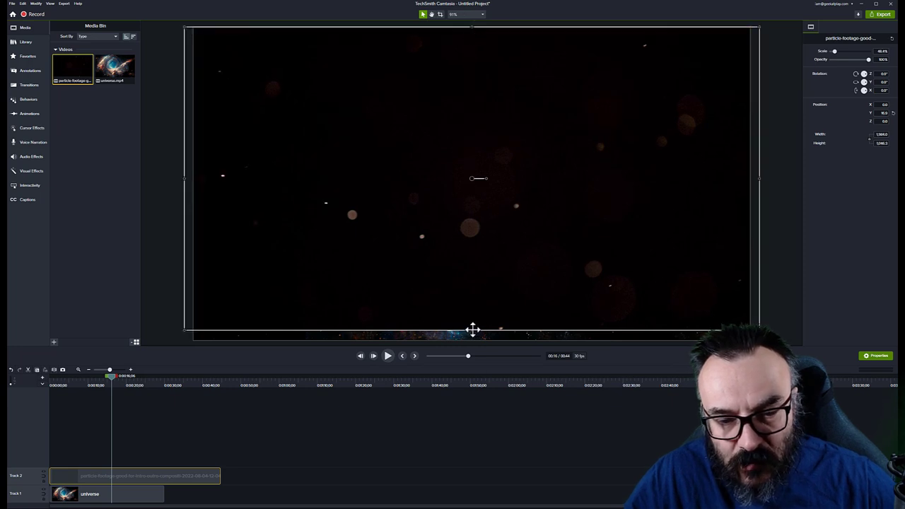
{"action": "left_click_drag", "start_coordinate": [472, 329], "coordinate": [468, 340]}
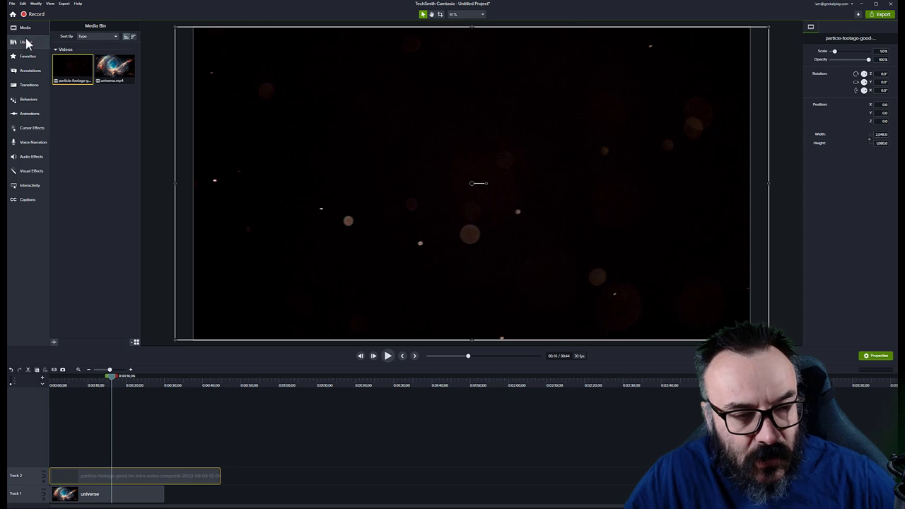
Apply the Blend Mode effect in Screen mode to the particle clip on Track 2 and preview the overlay from near the start
{"action": "left_click", "coordinate": [31, 170]}
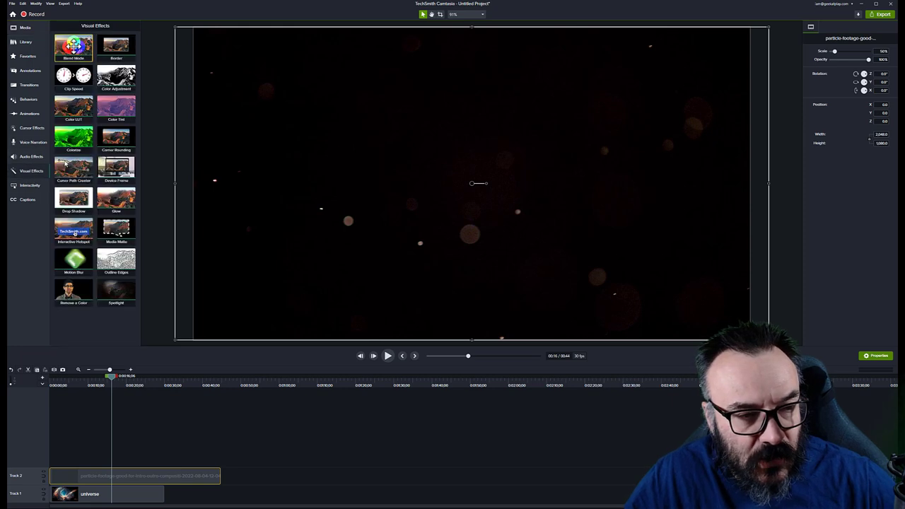
{"action": "left_click_drag", "start_coordinate": [73, 46], "coordinate": [135, 473]}
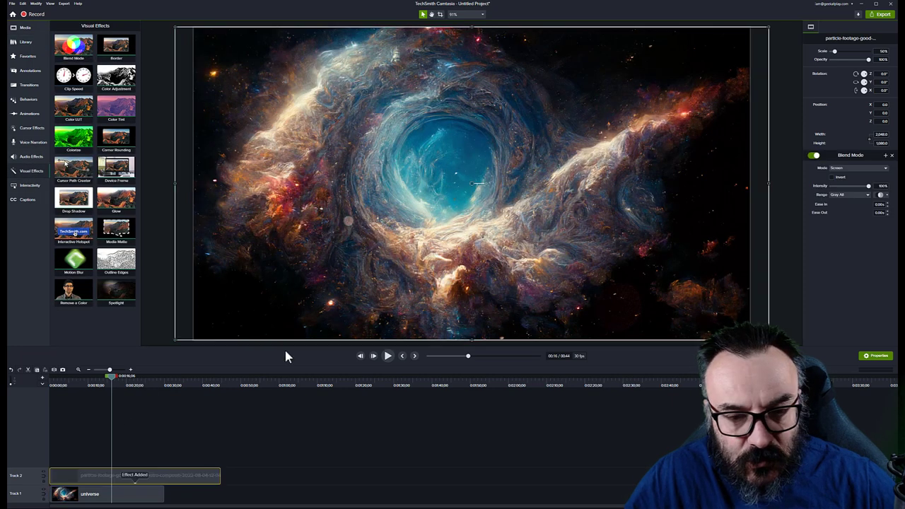
{"action": "left_click_drag", "start_coordinate": [113, 381], "coordinate": [63, 395]}
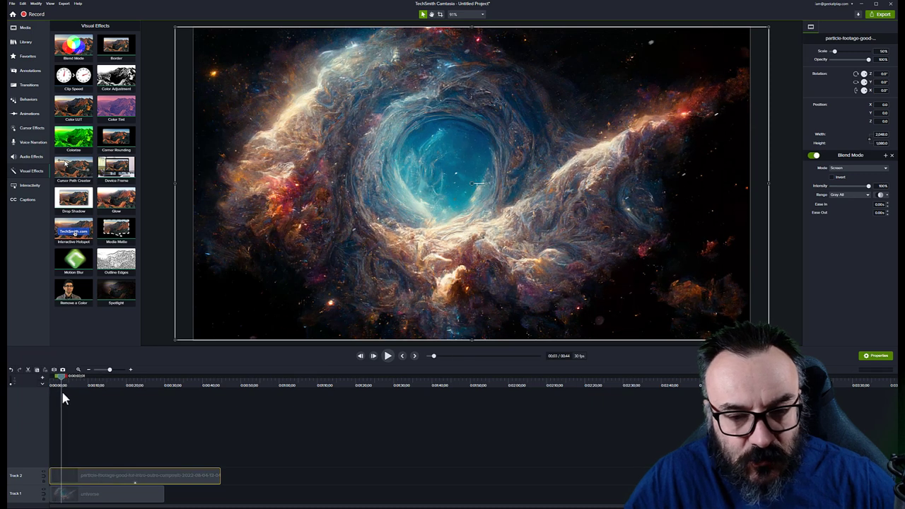
{"action": "left_click", "coordinate": [388, 357]}
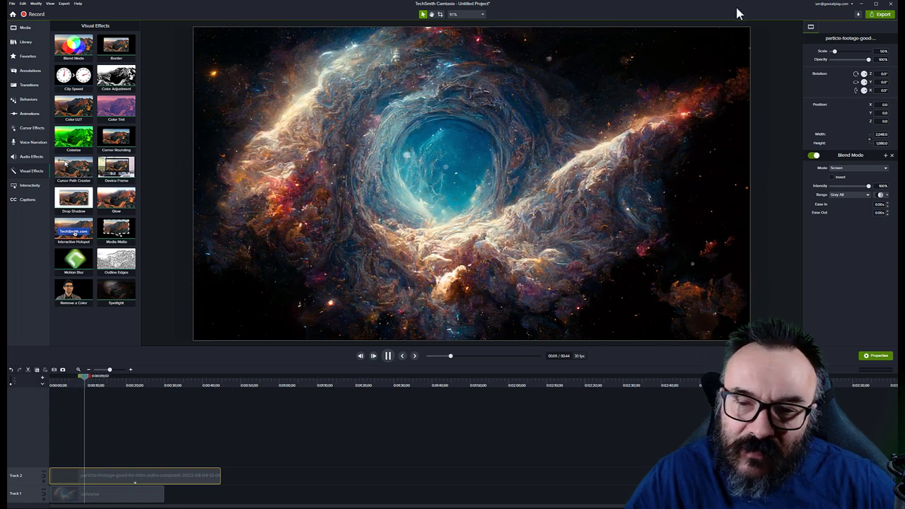
Lower the particle clip's opacity to 23% and replay the composite from several points on the timeline
{"action": "left_click_drag", "start_coordinate": [867, 60], "coordinate": [838, 62]}
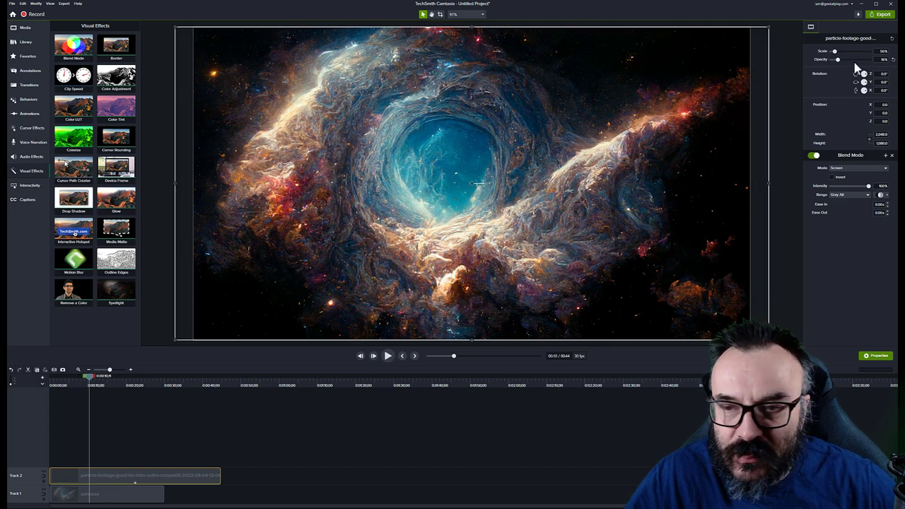
{"action": "left_click", "coordinate": [388, 355]}
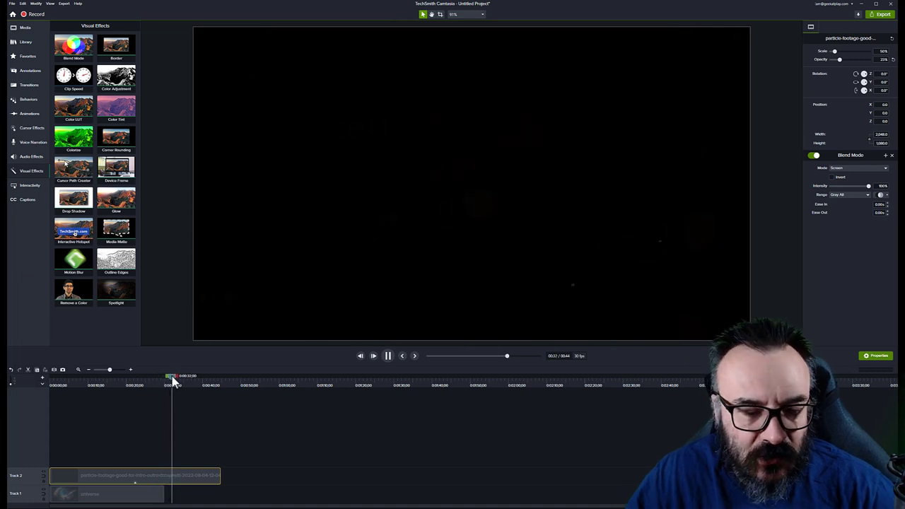
{"action": "left_click_drag", "start_coordinate": [175, 382], "coordinate": [84, 395]}
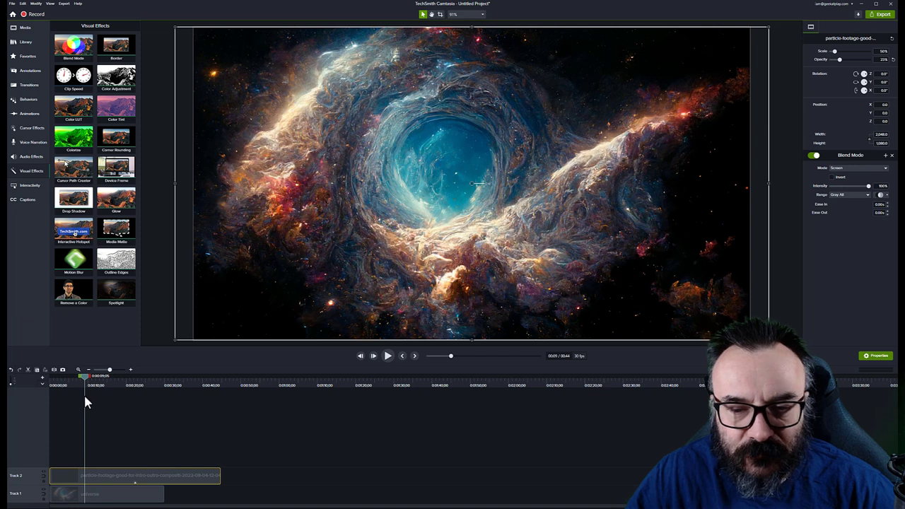
{"action": "left_click", "coordinate": [393, 359]}
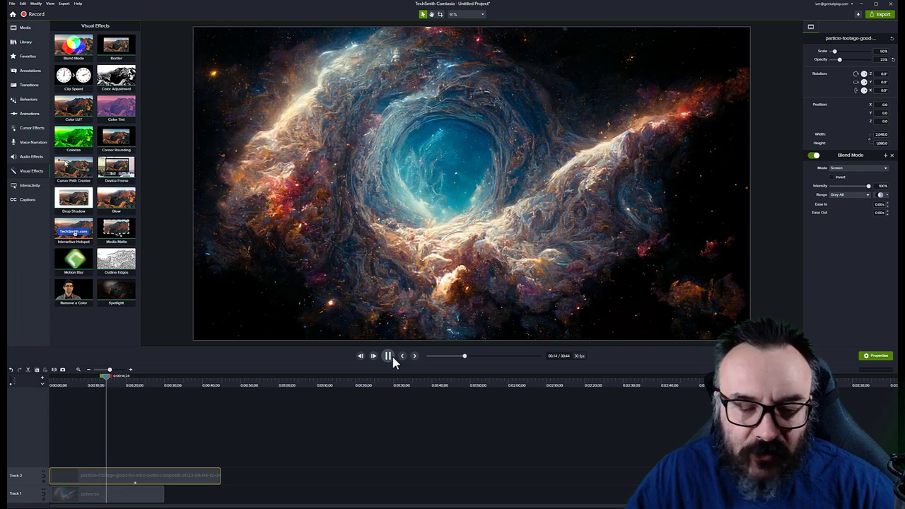
{"action": "left_click_drag", "start_coordinate": [111, 376], "coordinate": [58, 376]}
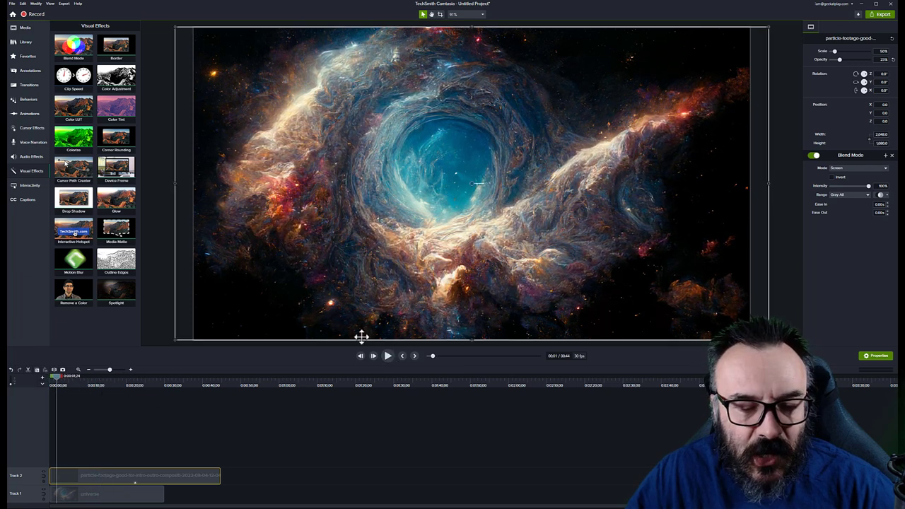
{"action": "left_click", "coordinate": [388, 357]}
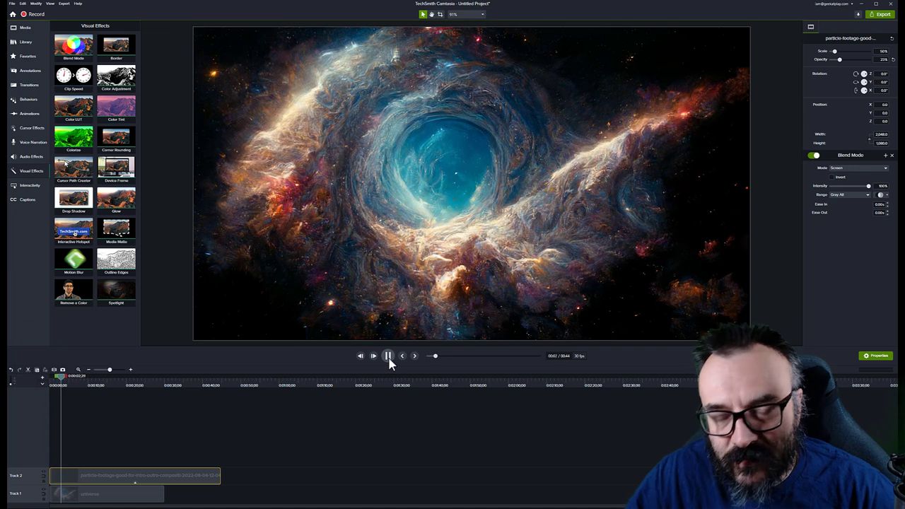